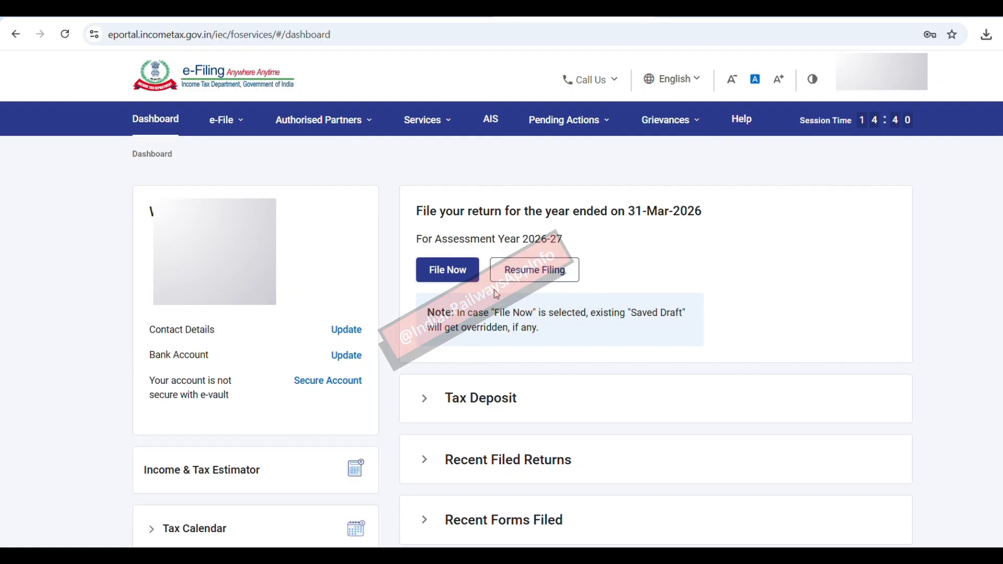
Switch to the Form 16 Part B PDF and examine the gross salary, total salary from the current employer and standard deduction entries.
mouse_move(725, 557)
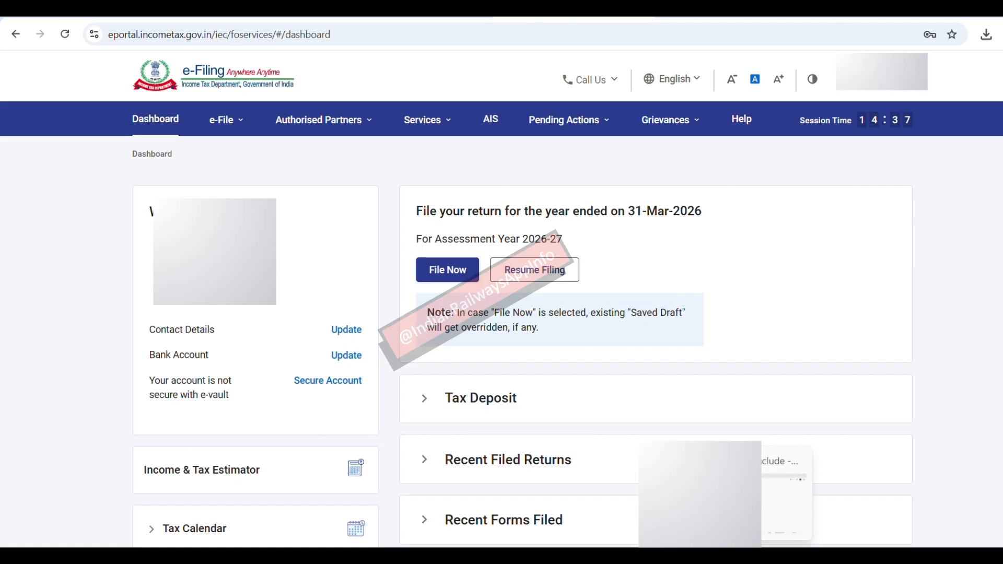
left_click(700, 557)
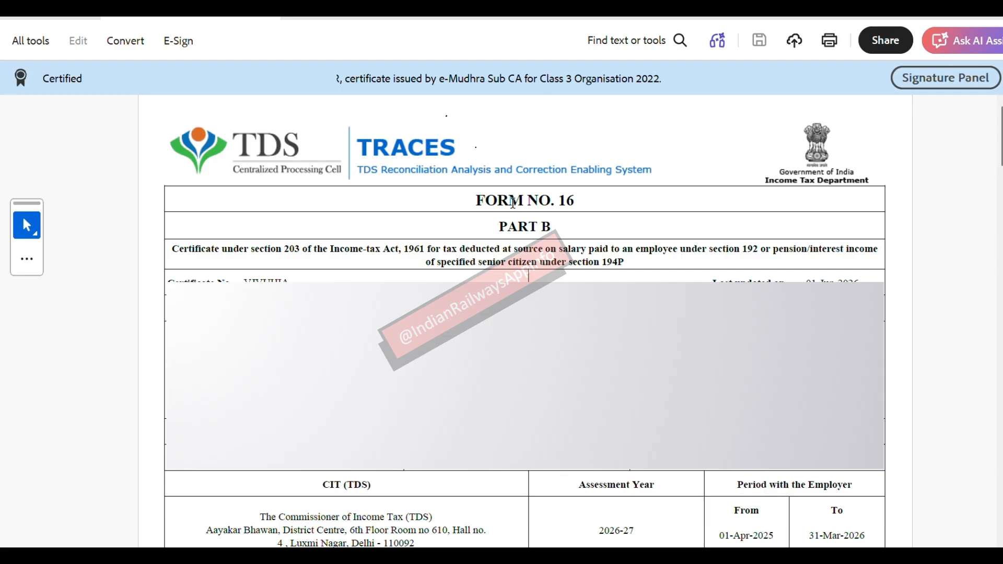
left_click_drag(476, 200, 475, 233)
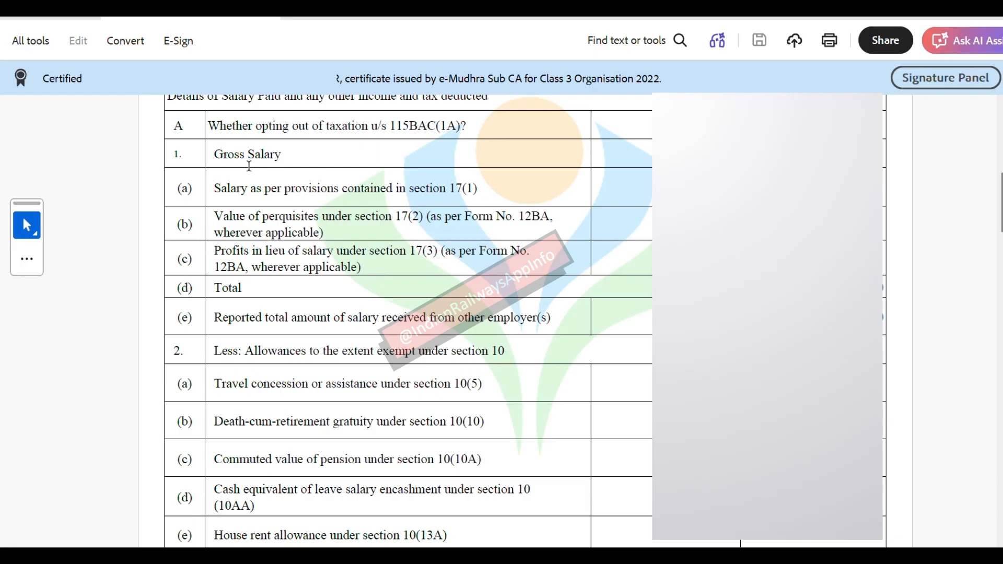
left_click_drag(215, 155, 288, 160)
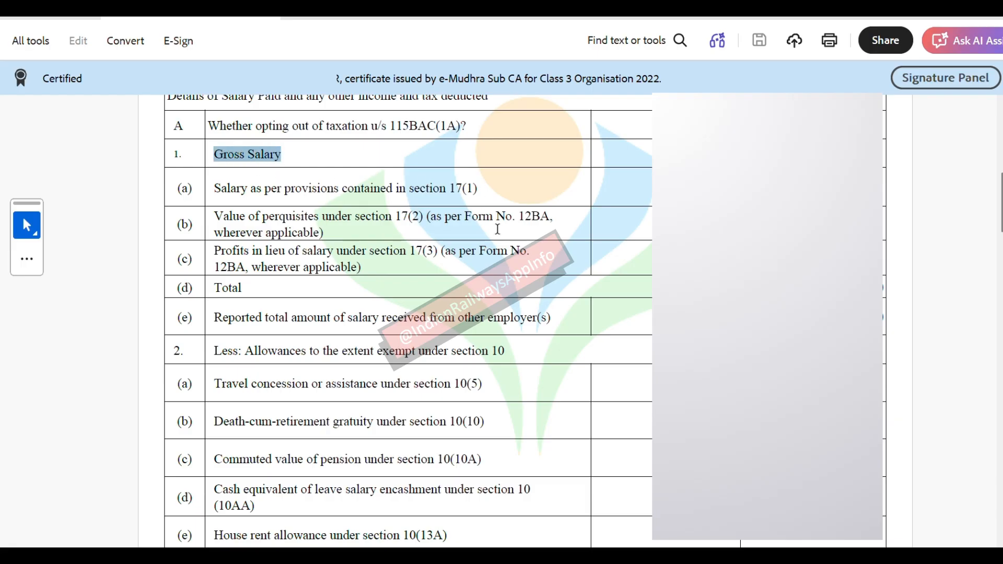
scroll(497, 228, "down", 1)
scroll(497, 229, "down", 4)
scroll(497, 229, "down", 5)
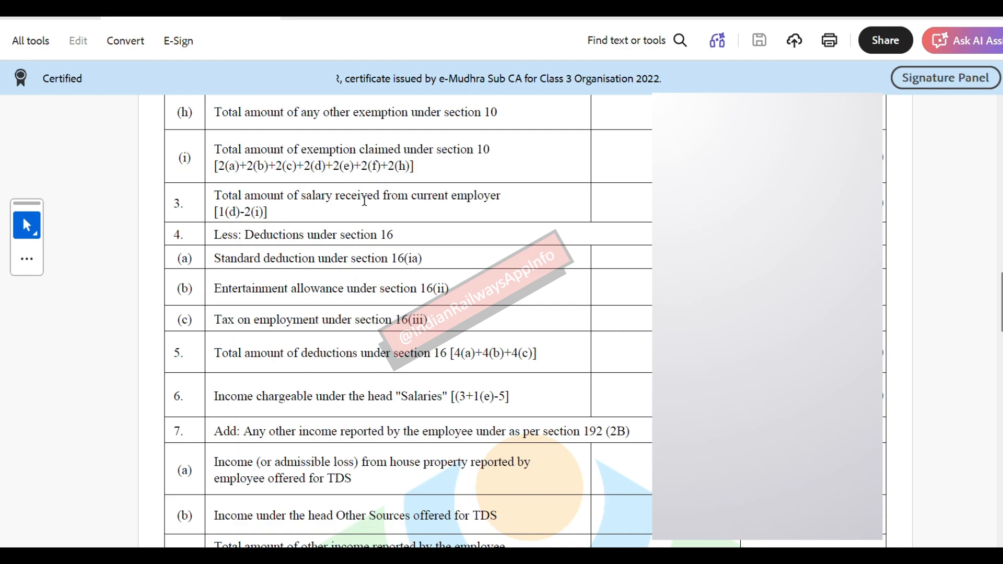
left_click_drag(215, 196, 277, 216)
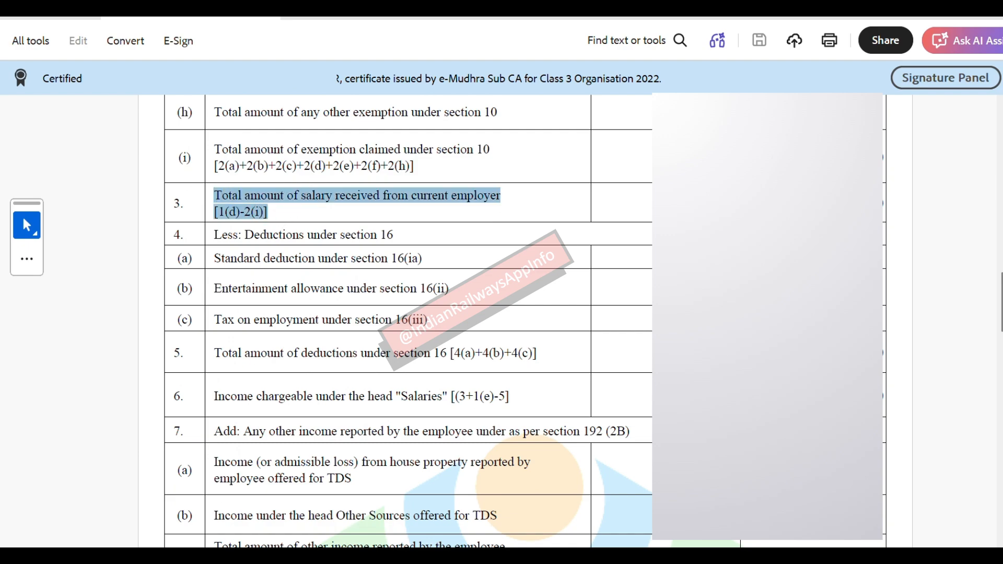
left_click_drag(422, 258, 265, 259)
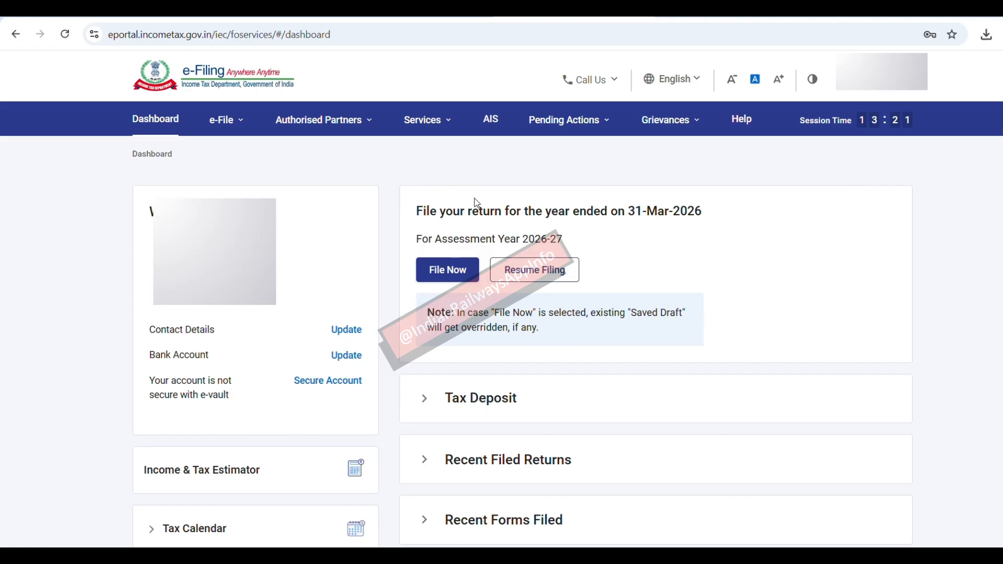
Return to the e-Filing portal and begin filing the income tax return for assessment year 2026-27 in Online mode.
left_click(447, 277)
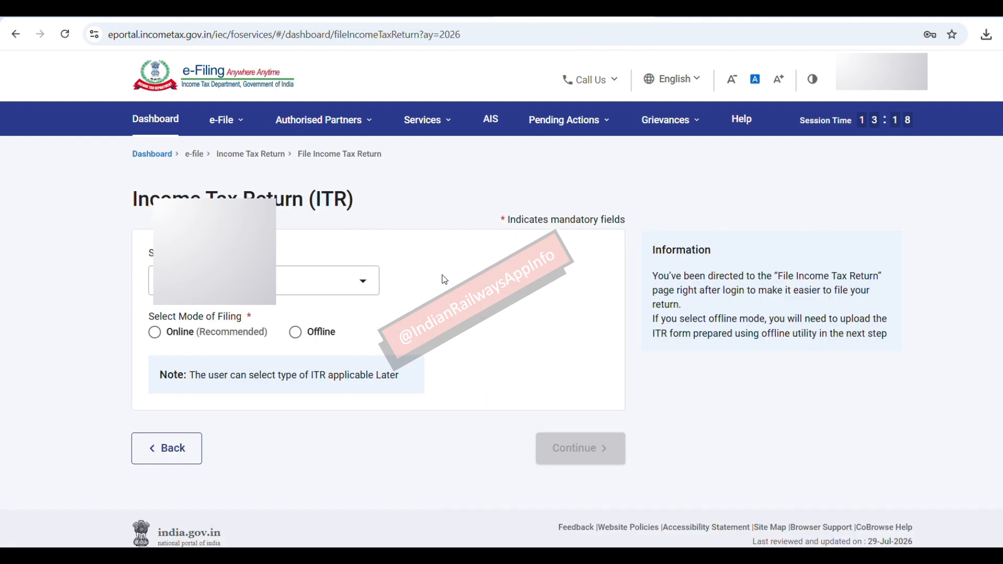
left_click(222, 279)
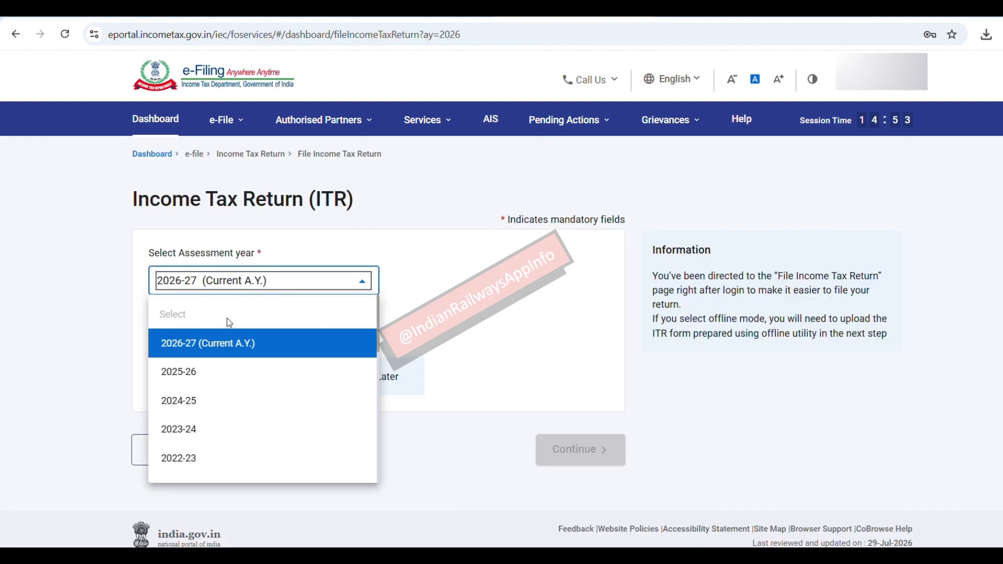
left_click(202, 346)
left_click(152, 335)
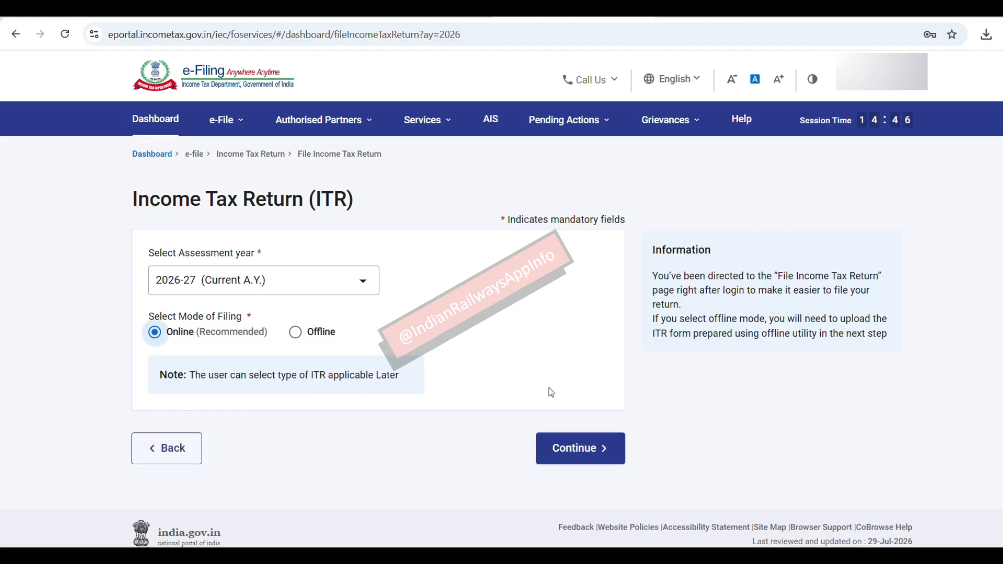
left_click(578, 453)
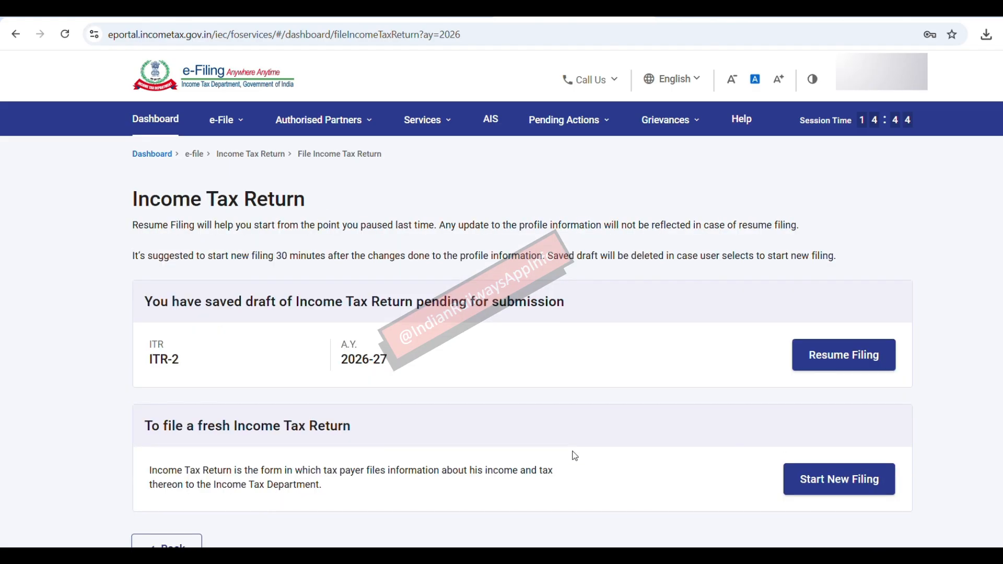
Start a new filing instead of resuming the saved draft, and proceed with the Individual status.
scroll(811, 479, "down", 3)
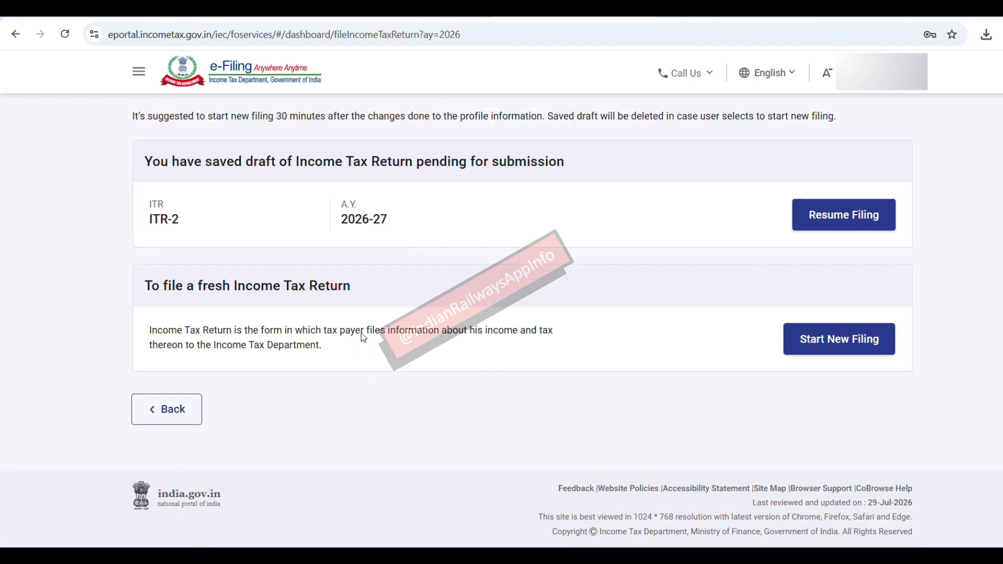
left_click(845, 339)
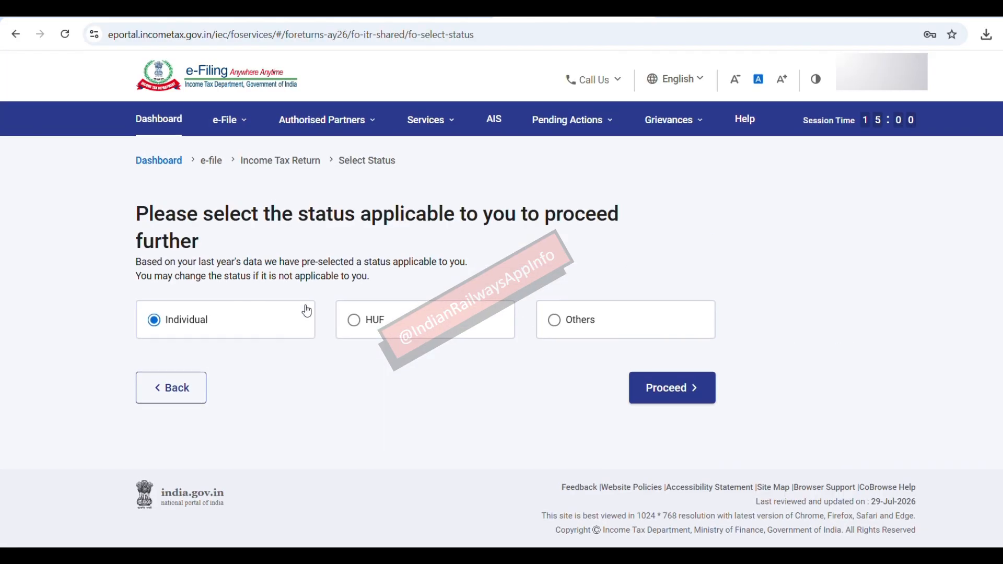
left_click(668, 400)
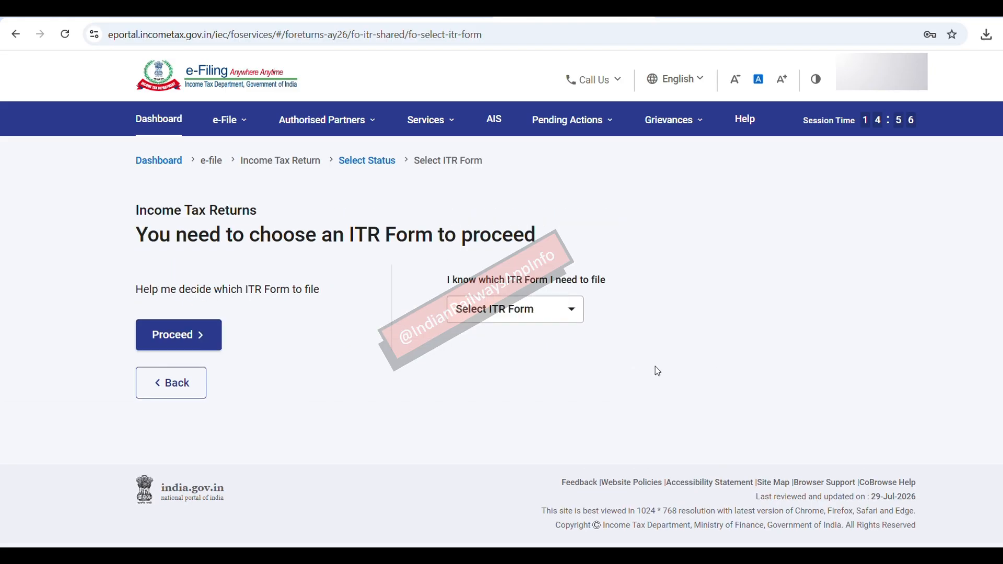
Proceed with the ITR - 1 form, acknowledge the New Tax Regime notice and get the return started.
left_click(524, 310)
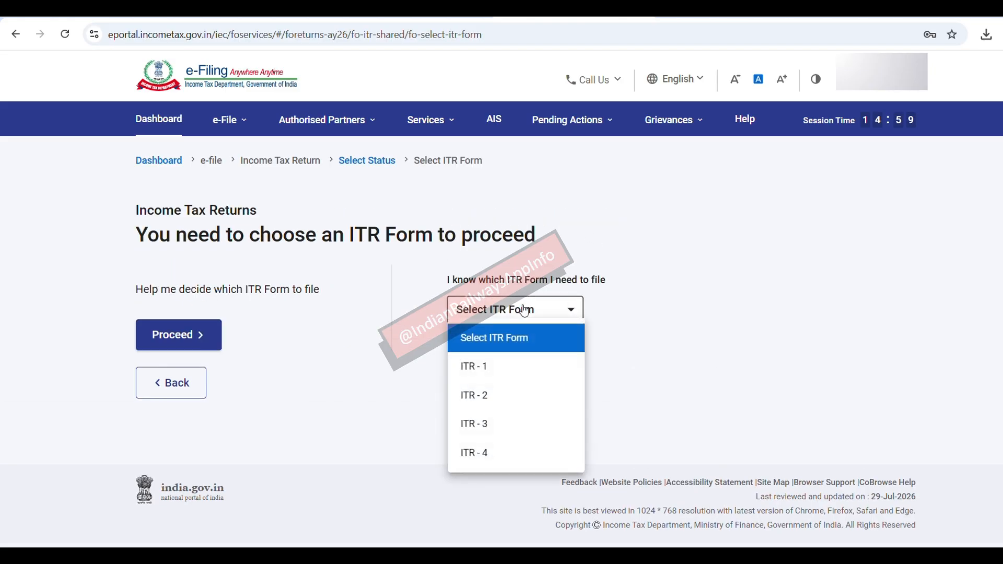
left_click(486, 370)
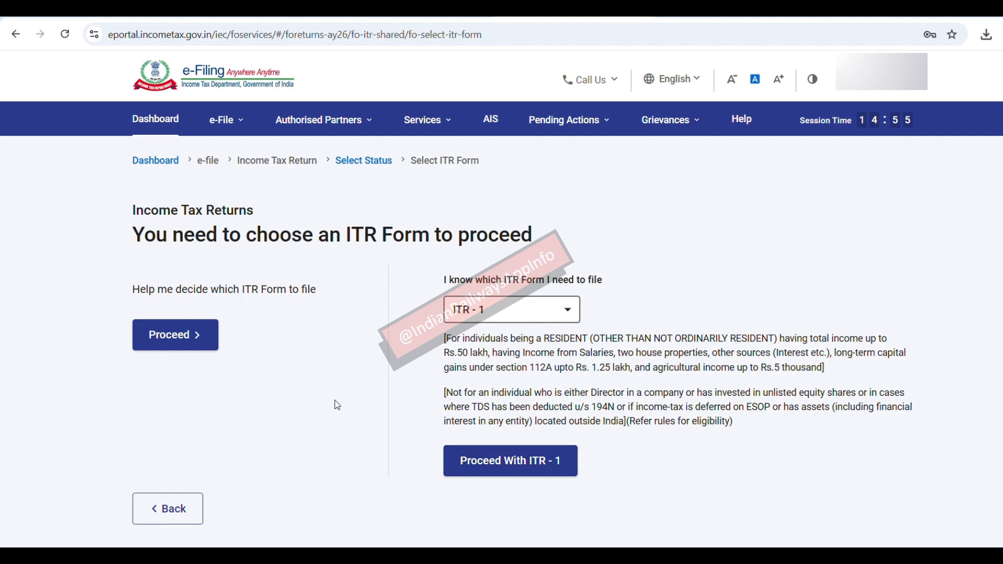
left_click_drag(128, 288, 300, 303)
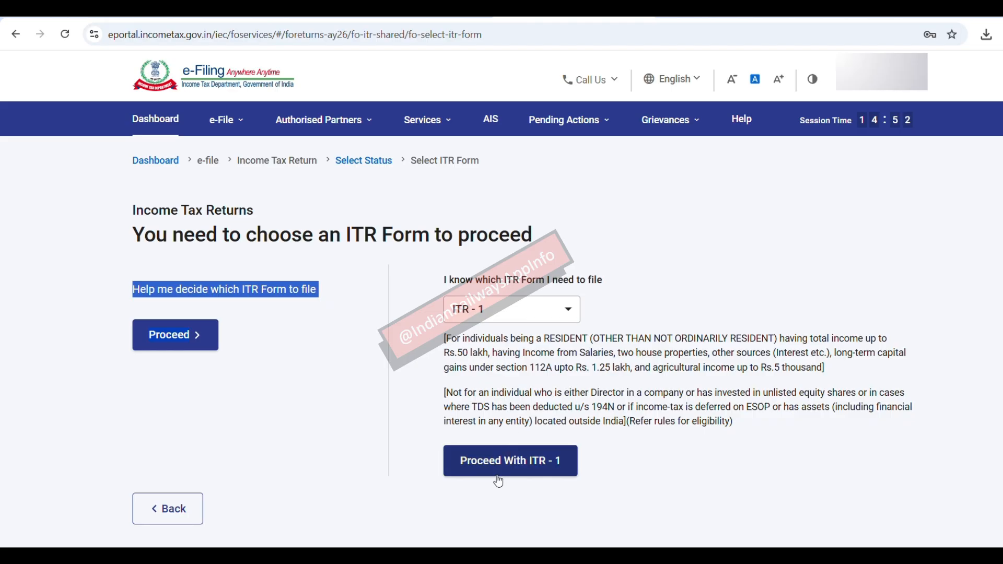
left_click(527, 474)
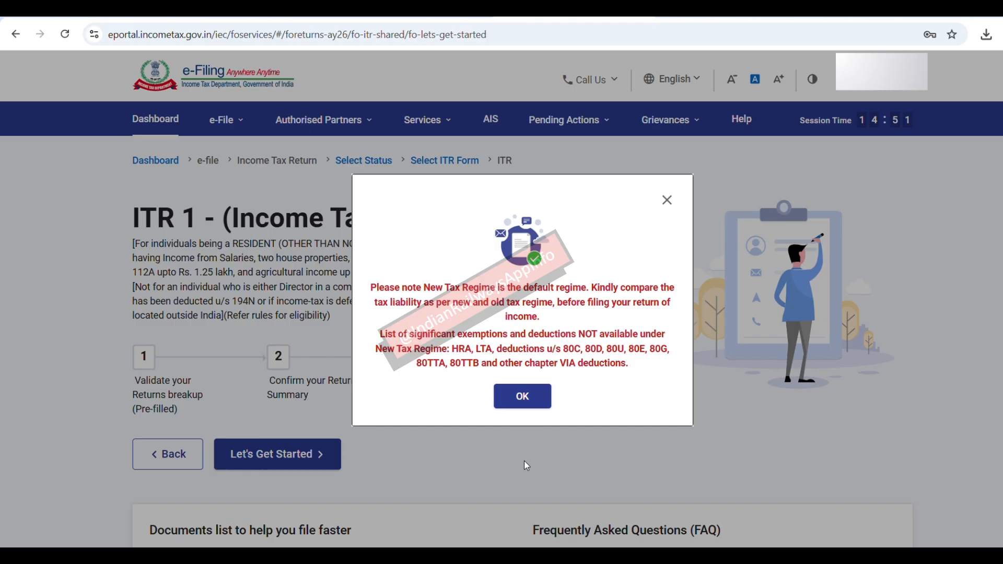
left_click(522, 396)
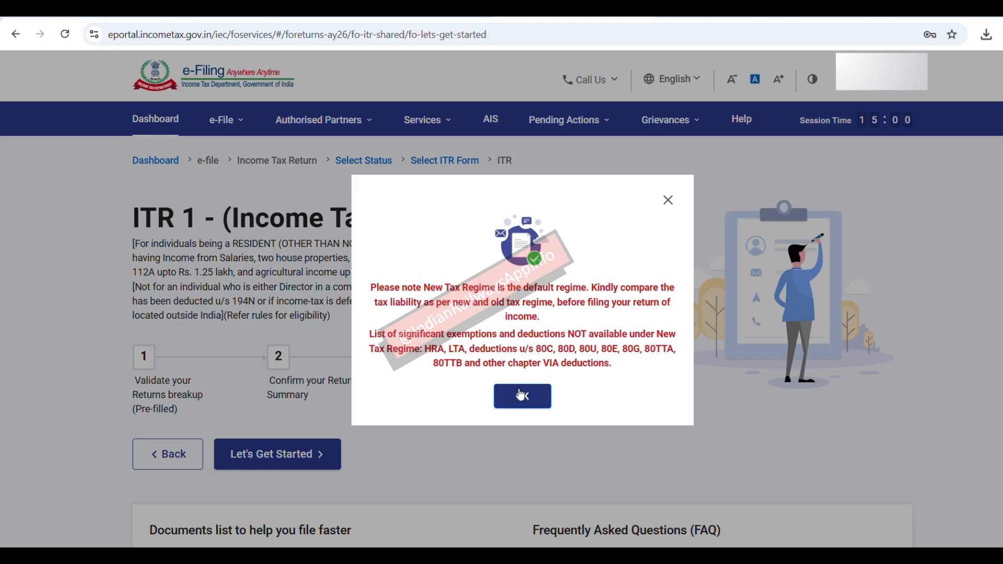
left_click(279, 455)
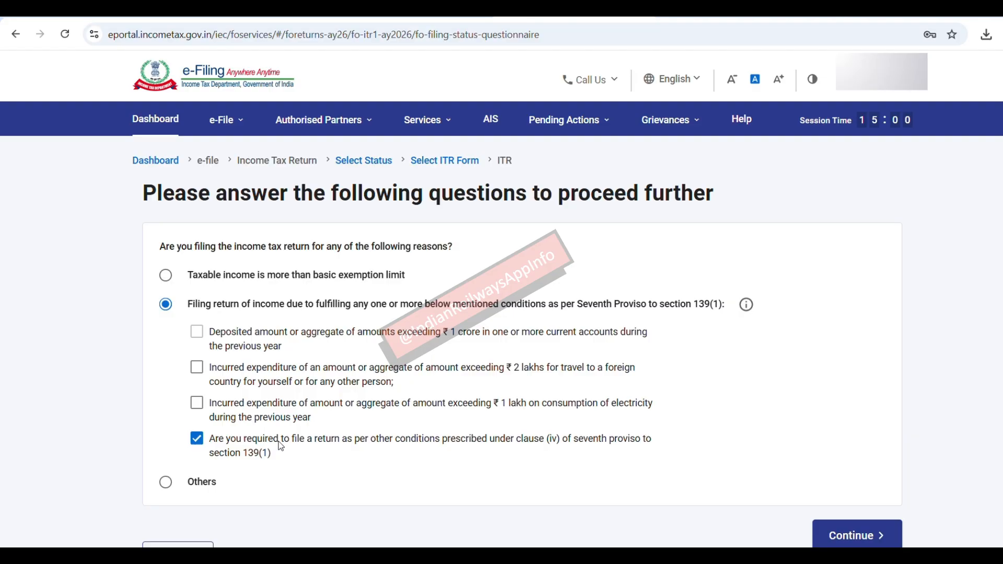
Choose "Taxable income is more than basic exemption limit" as the filing reason and acknowledge the pre-filled data notice.
left_click(167, 276)
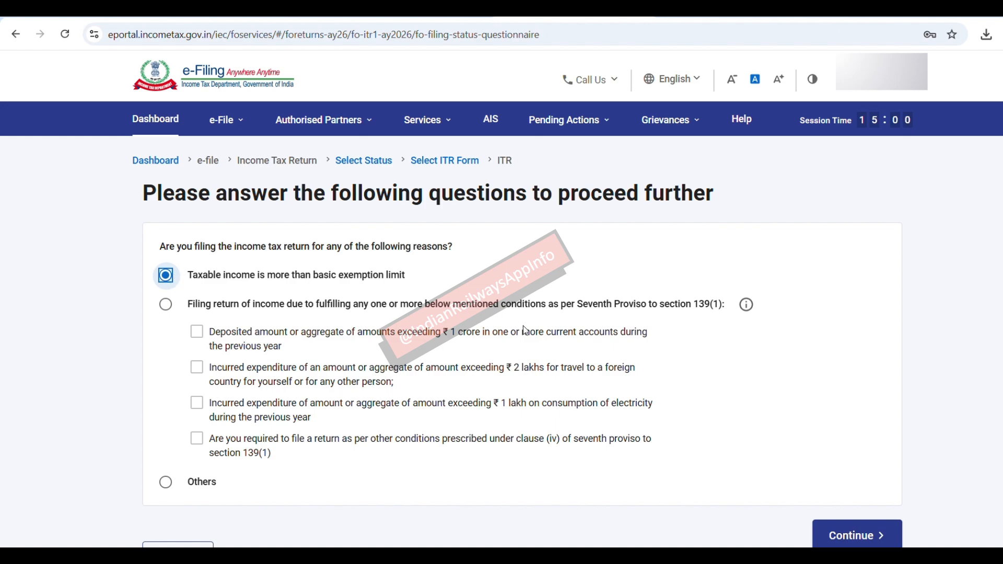
left_click(831, 535)
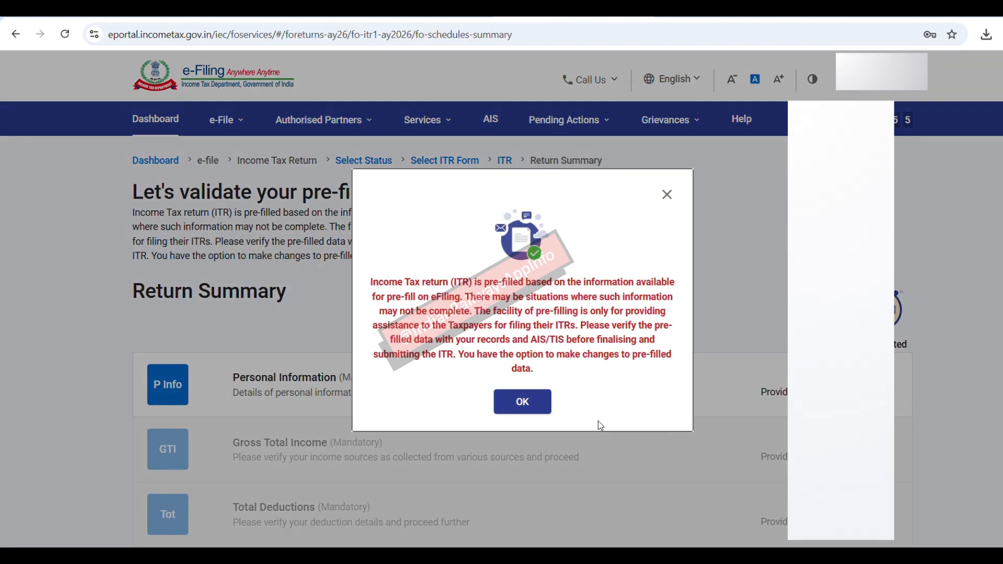
left_click(523, 403)
Open the Personal Information section of the return summary and set the nature of employment to Others.
scroll(526, 415, "down", 3)
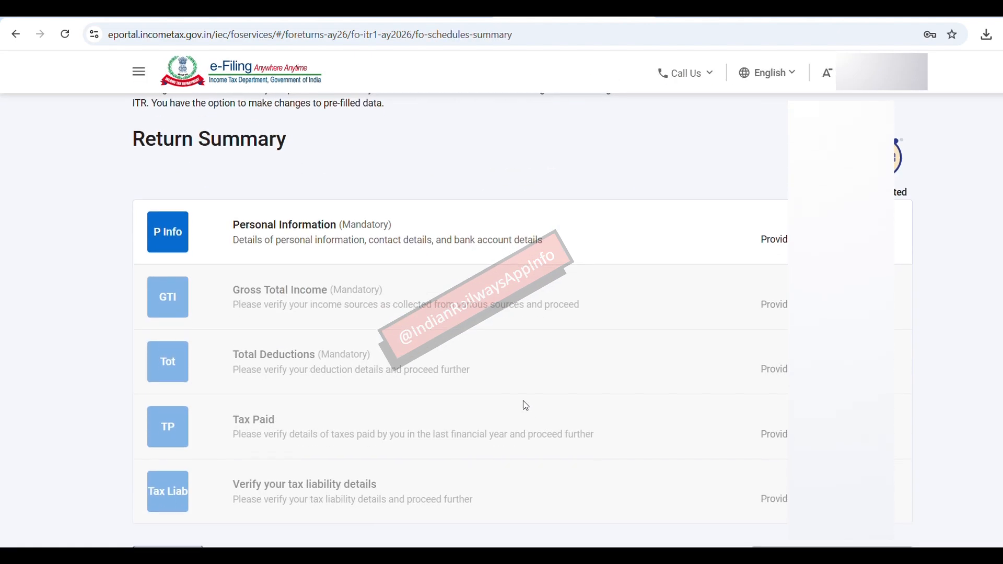
scroll(526, 406, "up", 1)
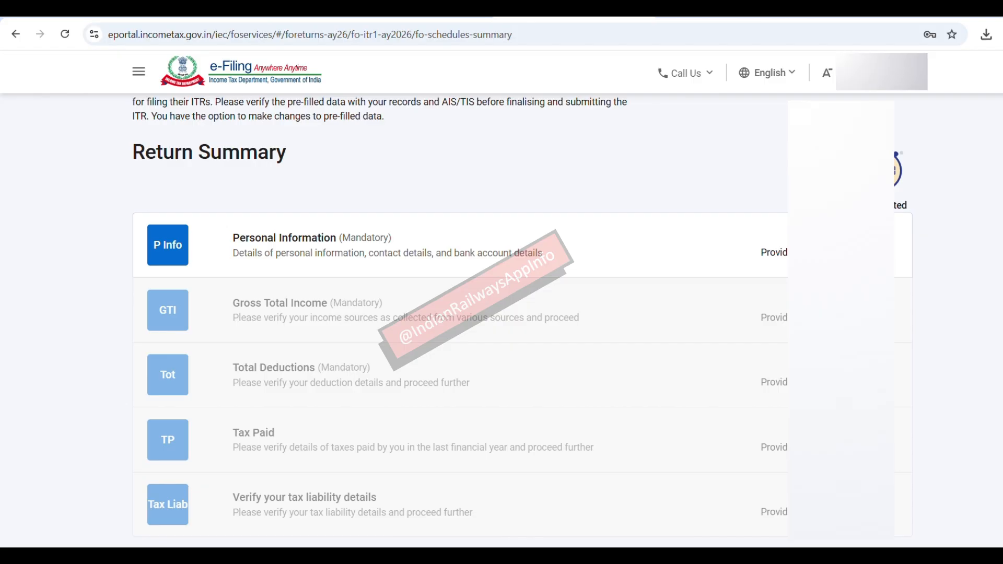
left_click(841, 251)
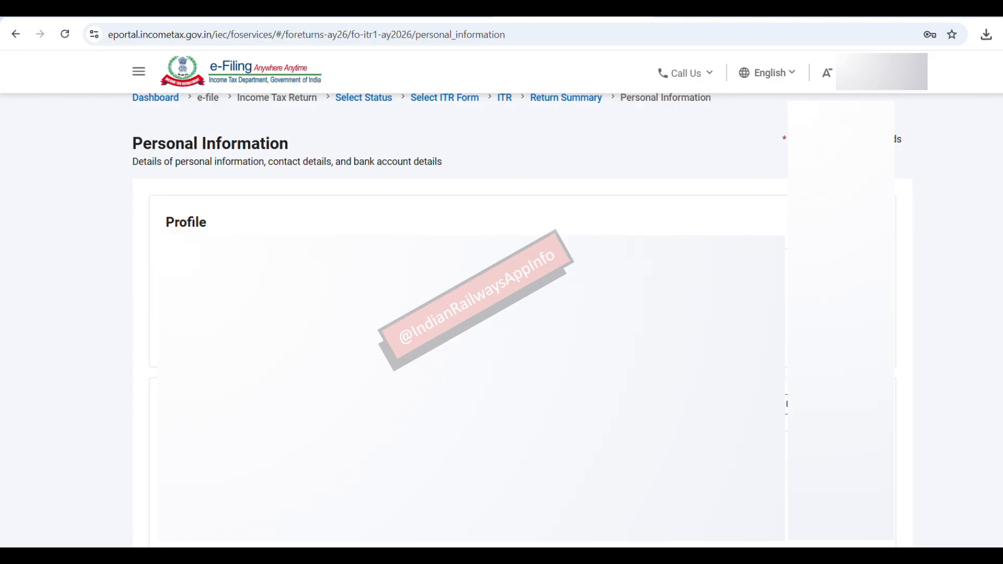
scroll(213, 197, "down", 10)
left_click(213, 197)
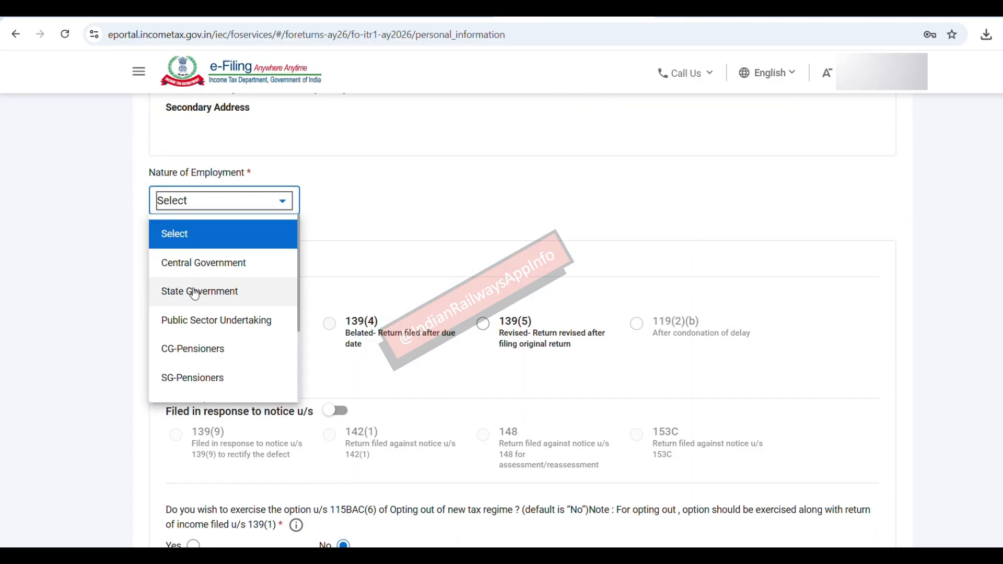
scroll(230, 365, "down", 1)
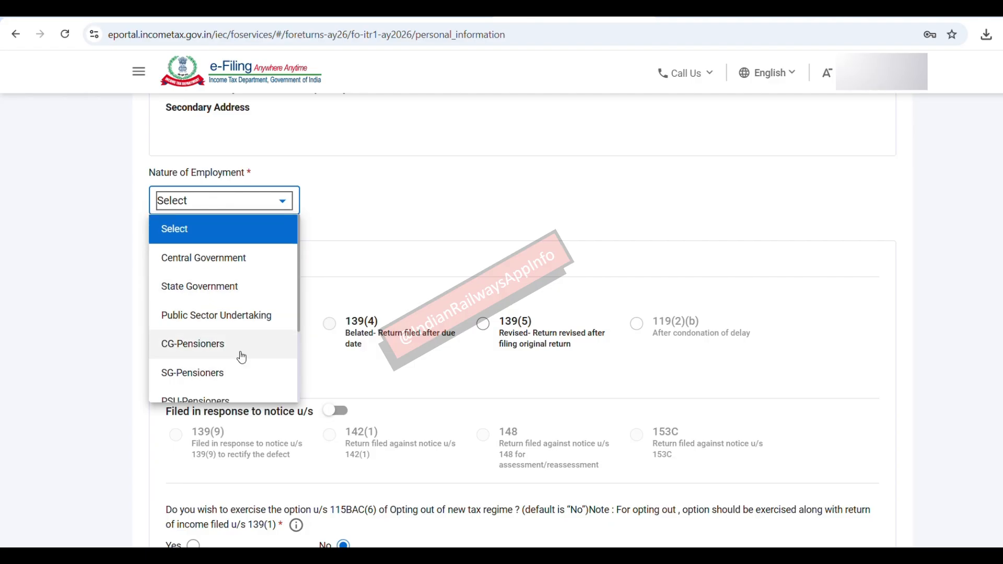
scroll(241, 358, "down", 2)
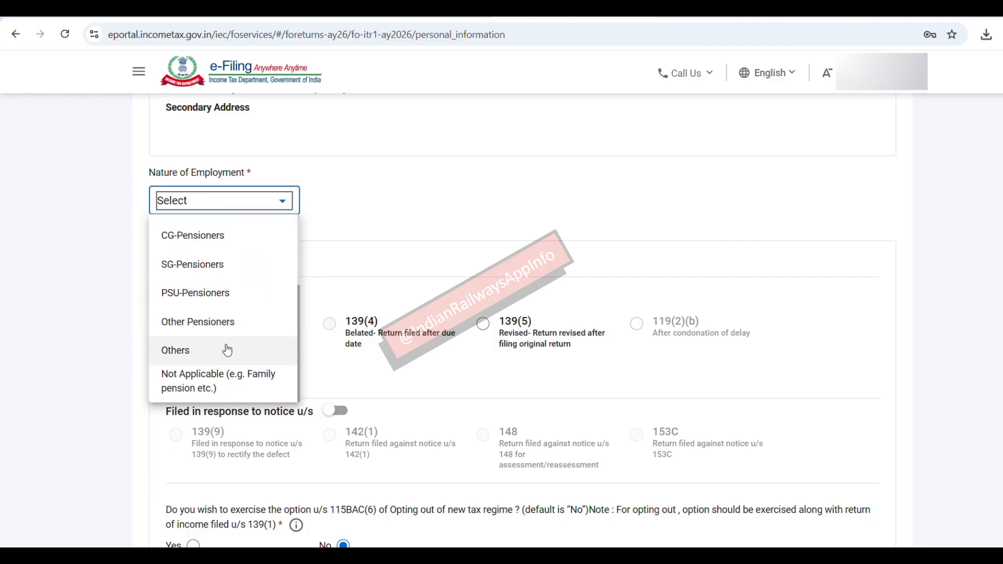
left_click(206, 354)
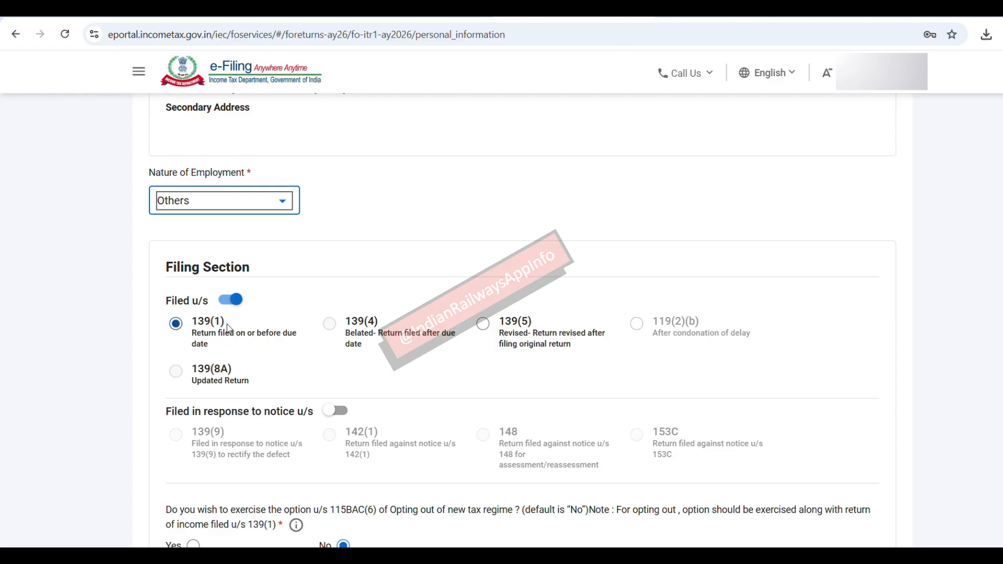
Check the filing section, tax regime option and bank details, and confirm the personal information.
scroll(230, 329, "down", 1)
scroll(230, 330, "down", 4)
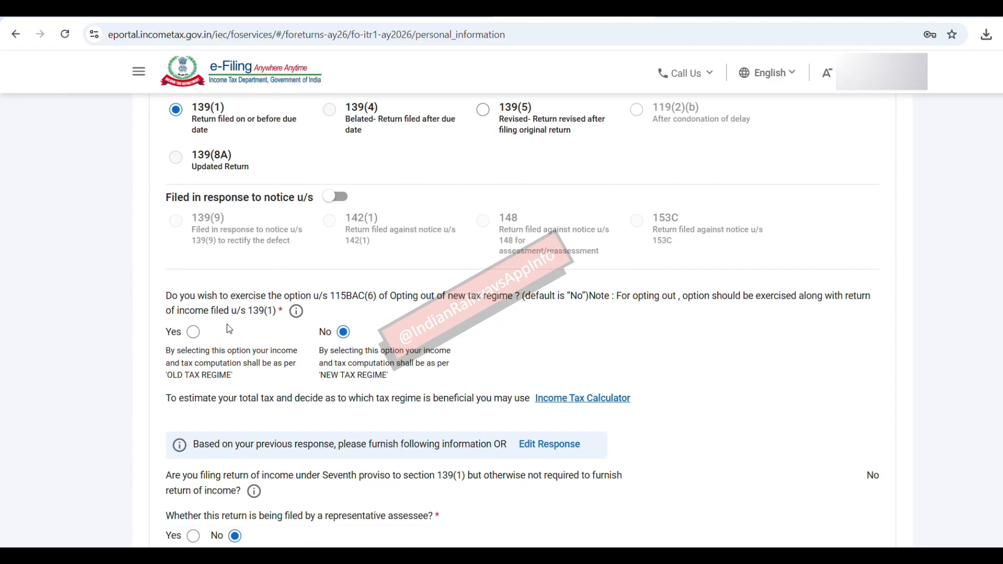
scroll(230, 329, "up", 2)
scroll(223, 320, "down", 2)
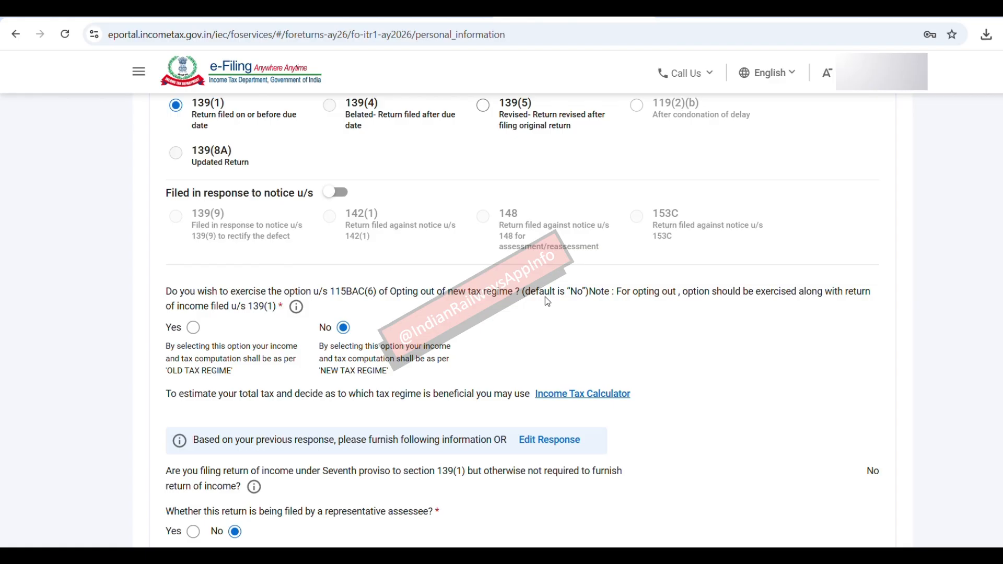
scroll(548, 303, "down", 3)
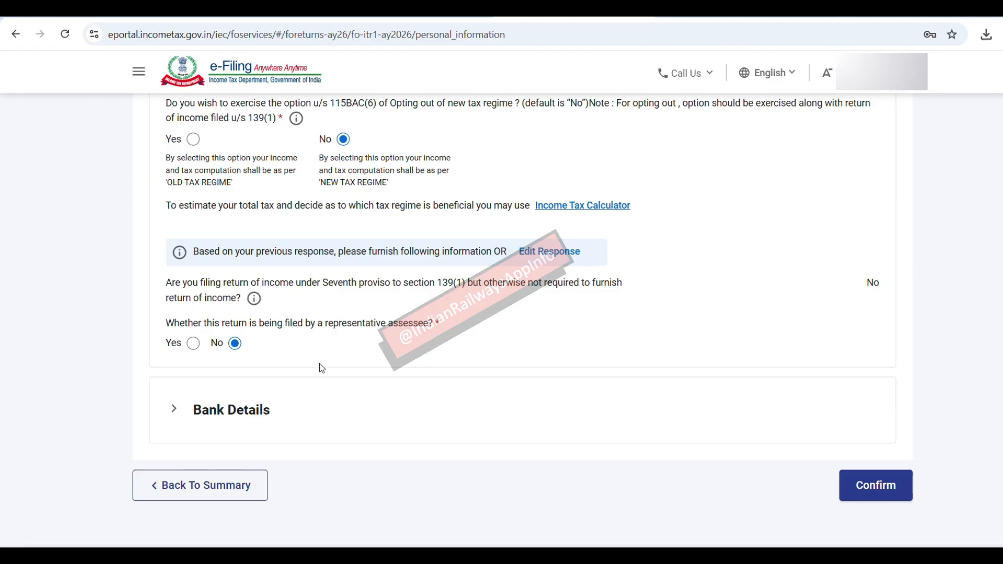
left_click(230, 413)
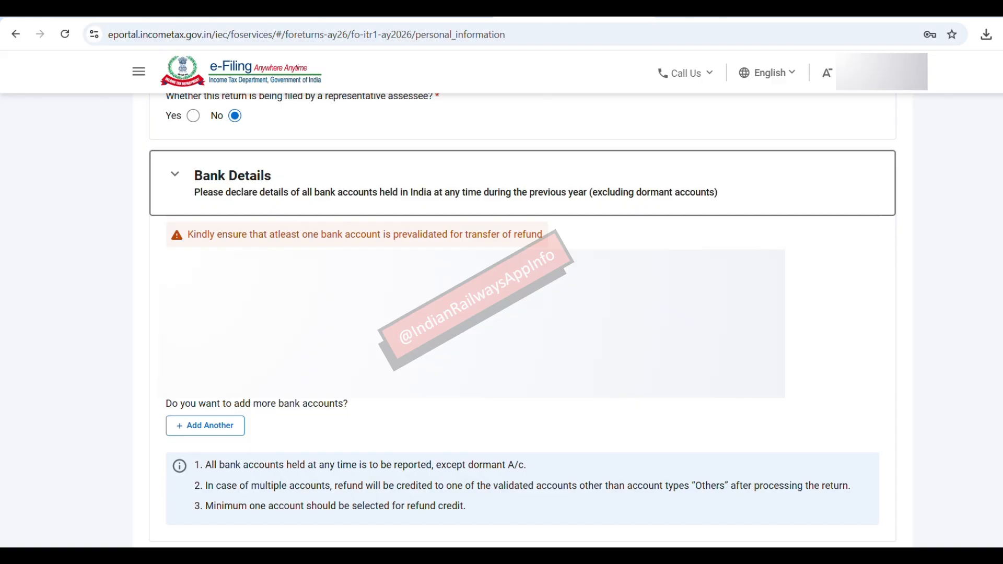
scroll(883, 429, "down", 3)
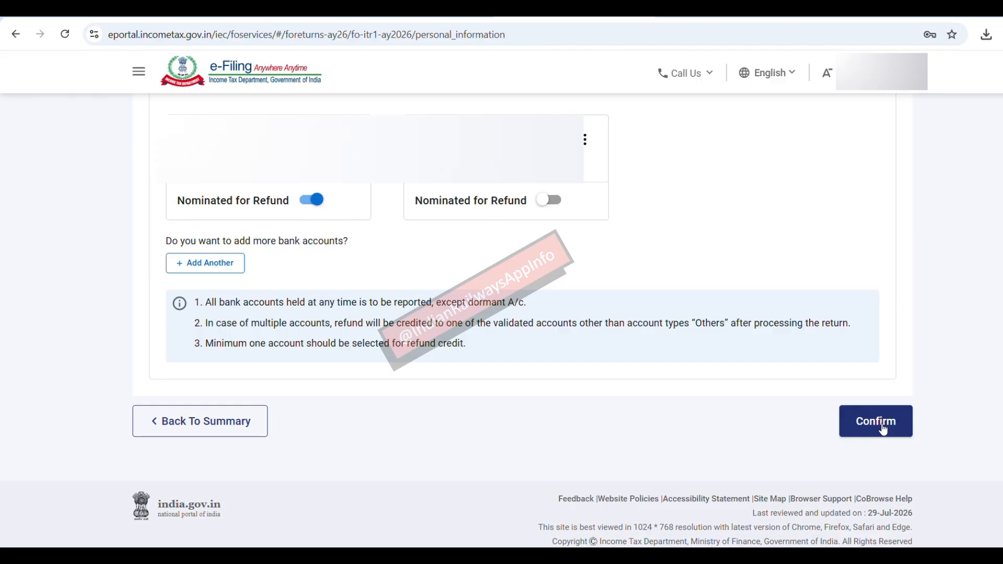
left_click(883, 429)
left_click(899, 479)
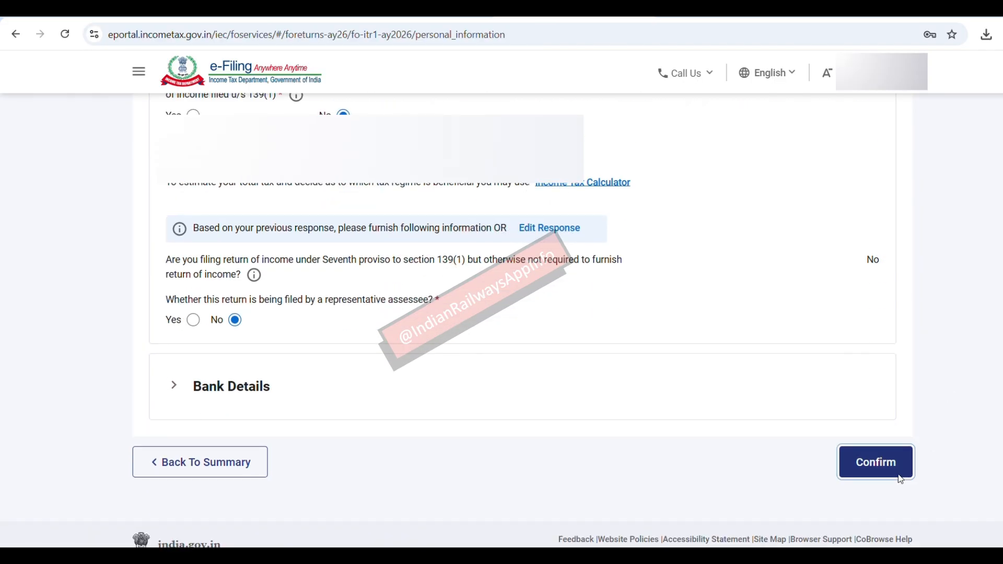
Open the Gross Total Income section, review the B1 salary income details and expand the B2 house property income details.
scroll(645, 254, "up", 5)
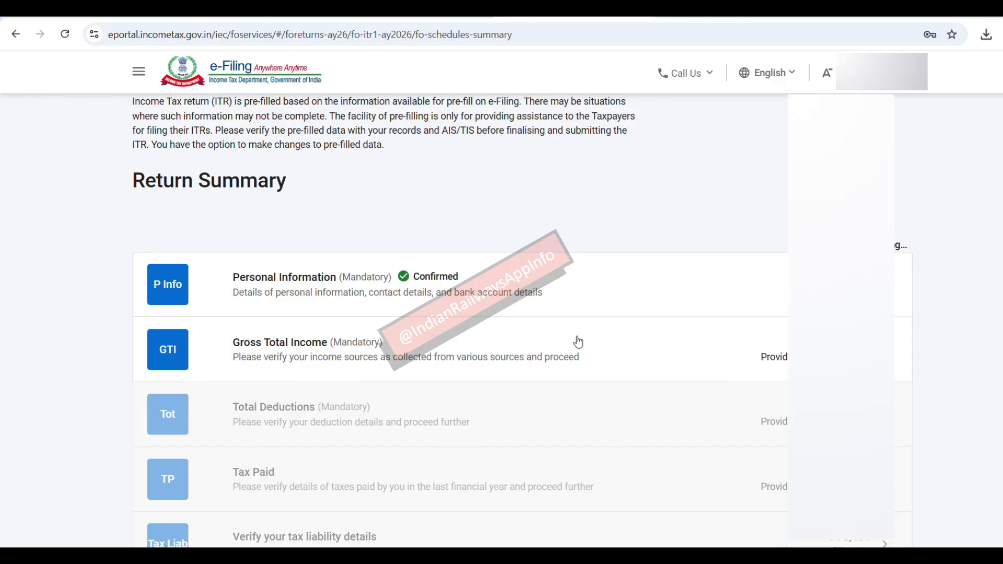
left_click(607, 348)
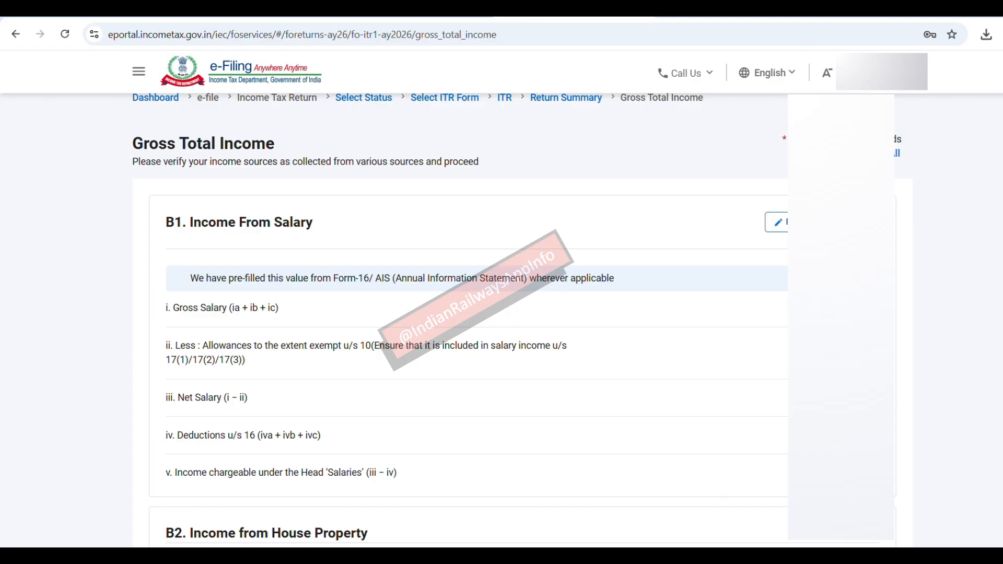
left_click(780, 220)
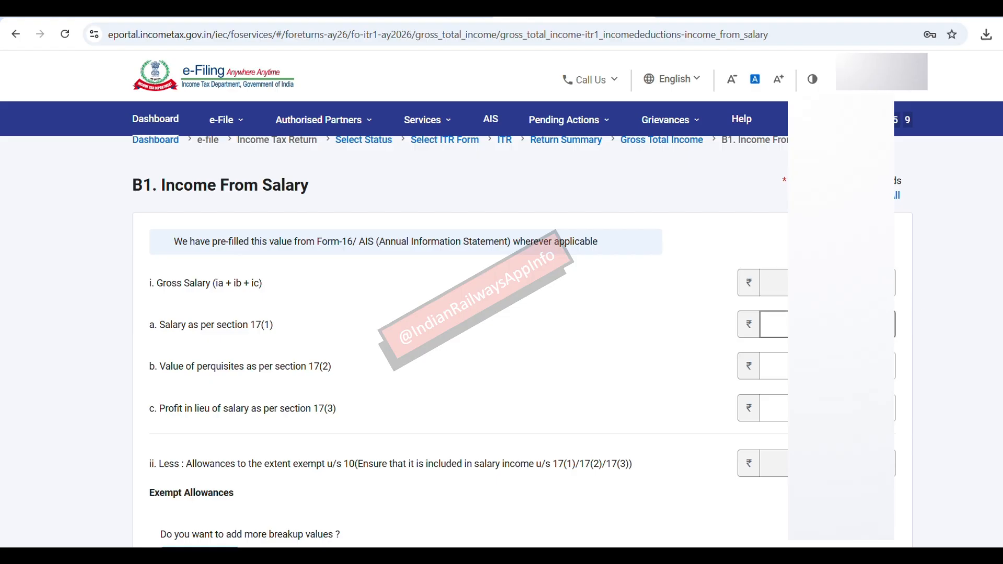
scroll(607, 407, "down", 10)
scroll(689, 367, "down", 1)
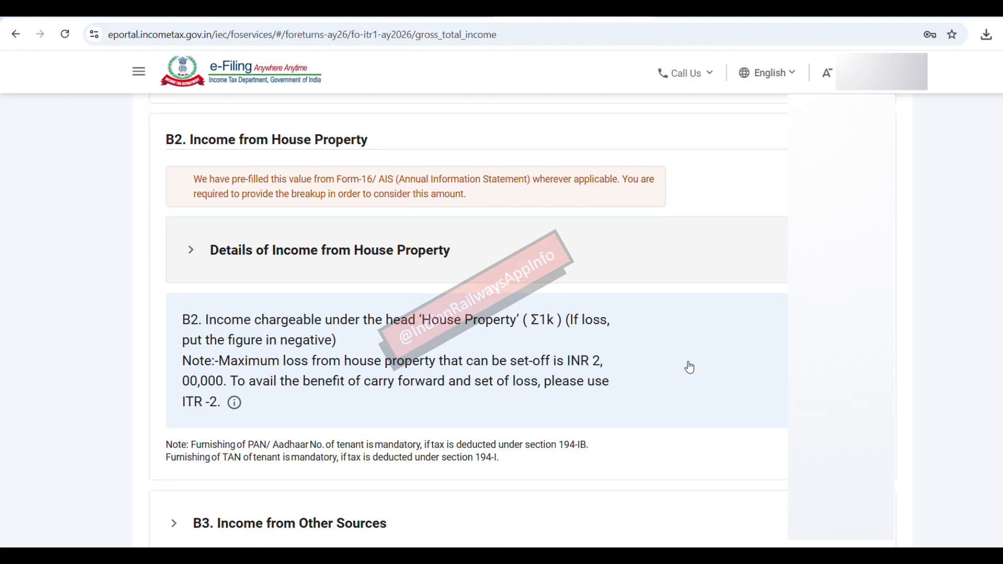
scroll(689, 368, "up", 1)
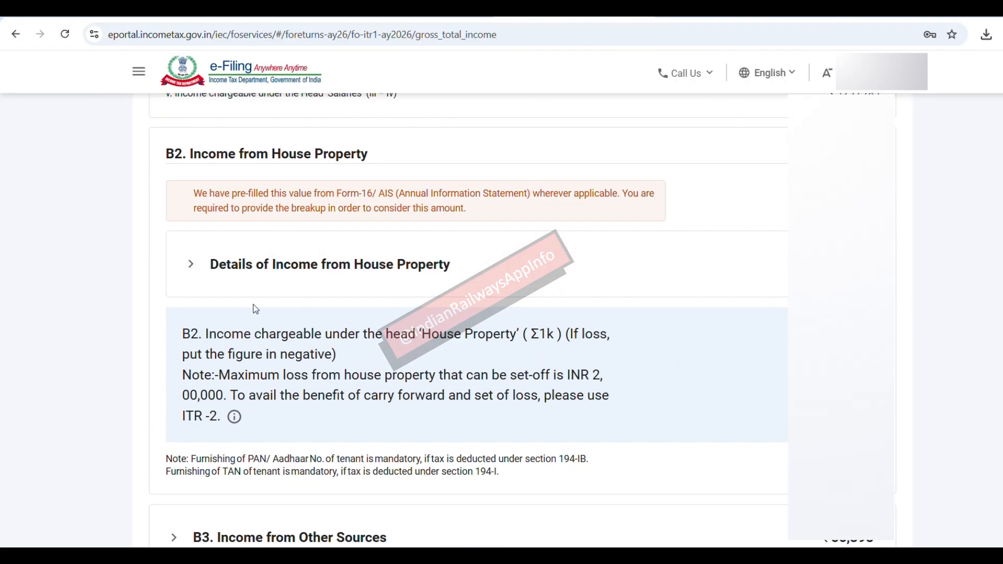
left_click(192, 265)
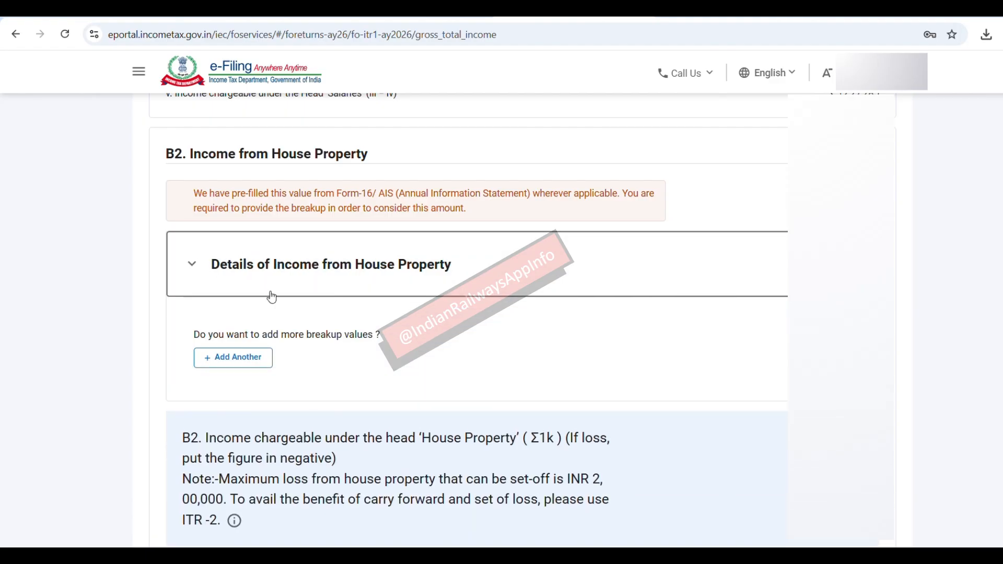
Under B3 Income from Other Sources, review the savings and deposit interest entries and select Dividend Income.
scroll(366, 365, "down", 7)
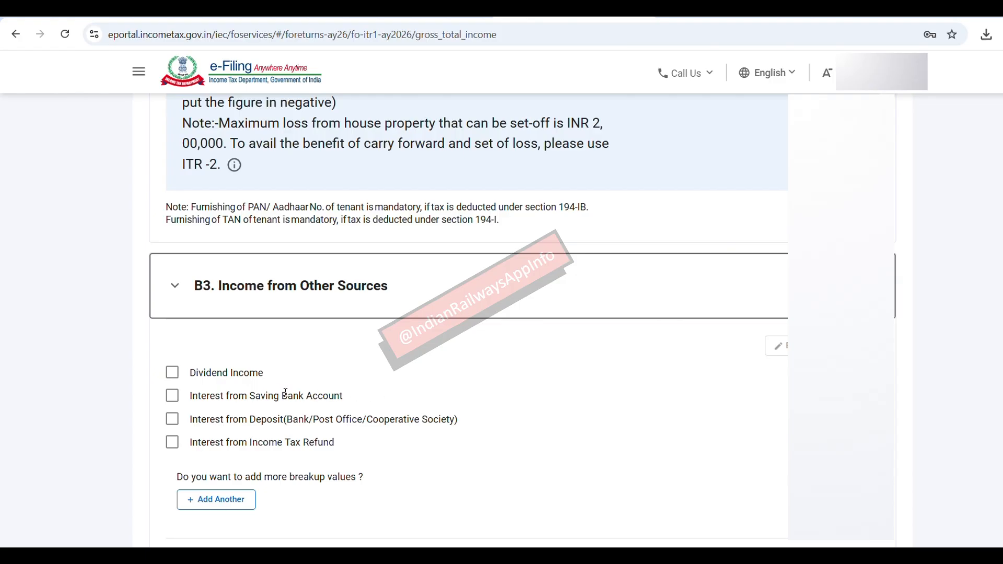
left_click_drag(342, 399, 245, 395)
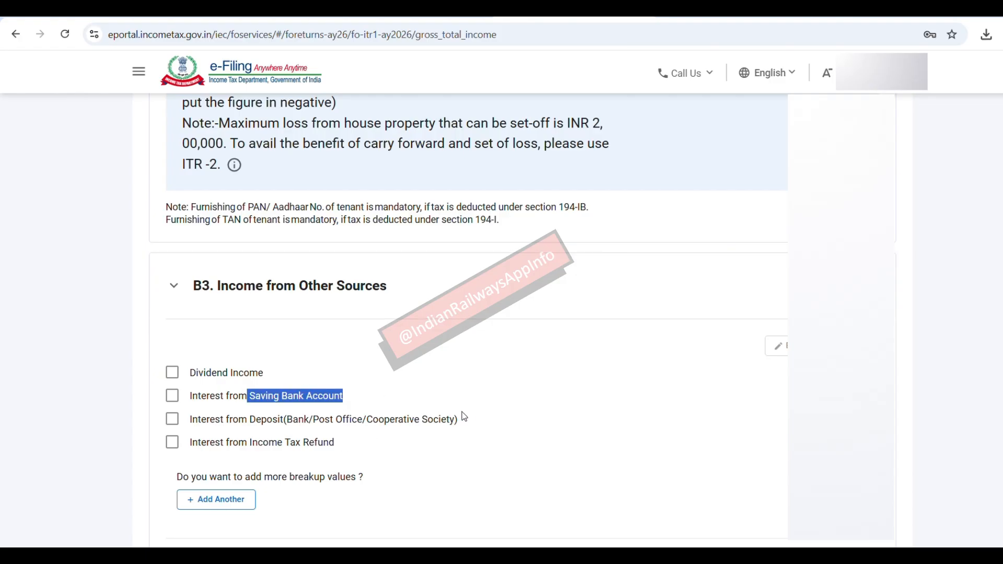
left_click_drag(475, 416, 235, 424)
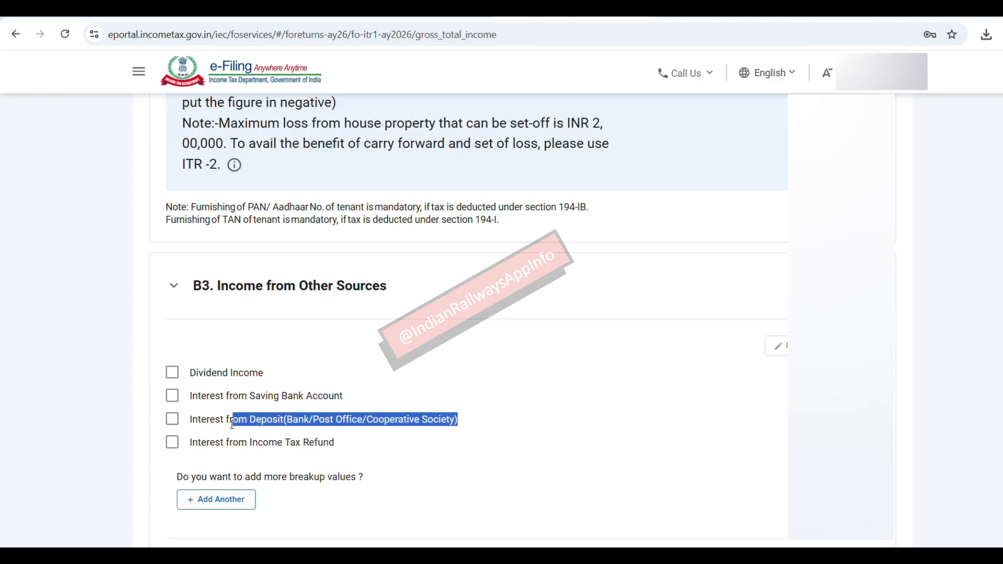
left_click(174, 372)
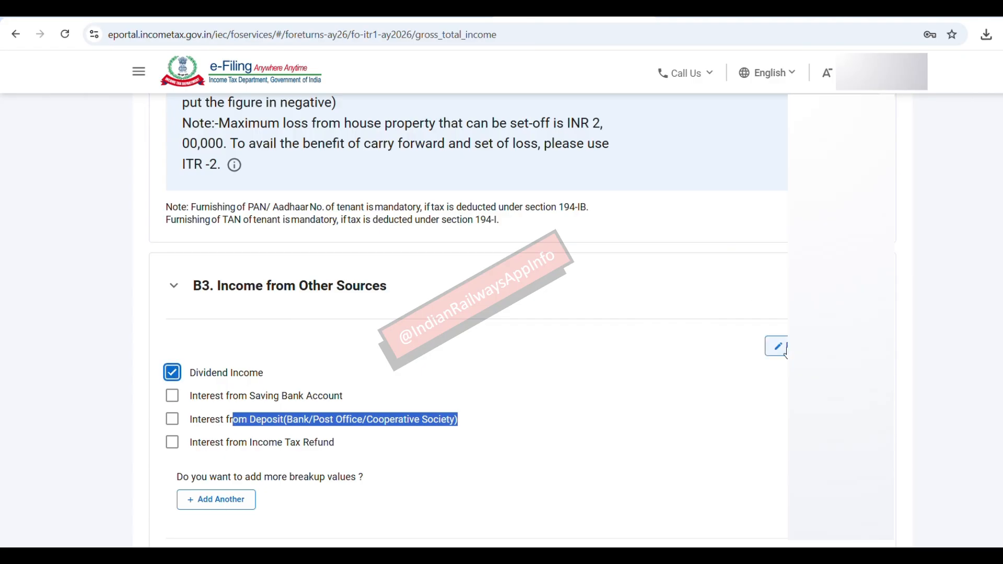
Check the Gross Total Income summary below the other sources and confirm the section.
scroll(786, 354, "down", 6)
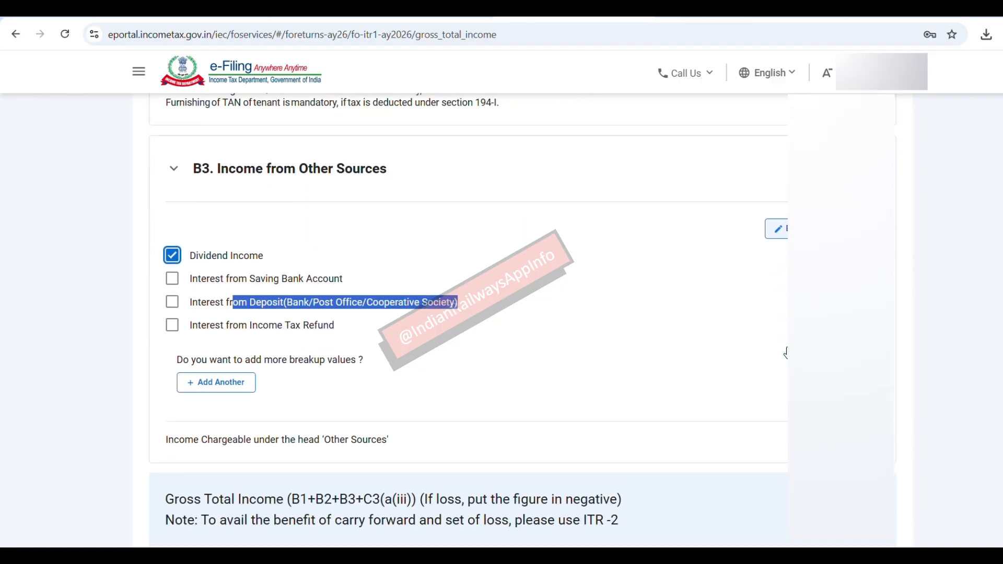
scroll(786, 355, "down", 3)
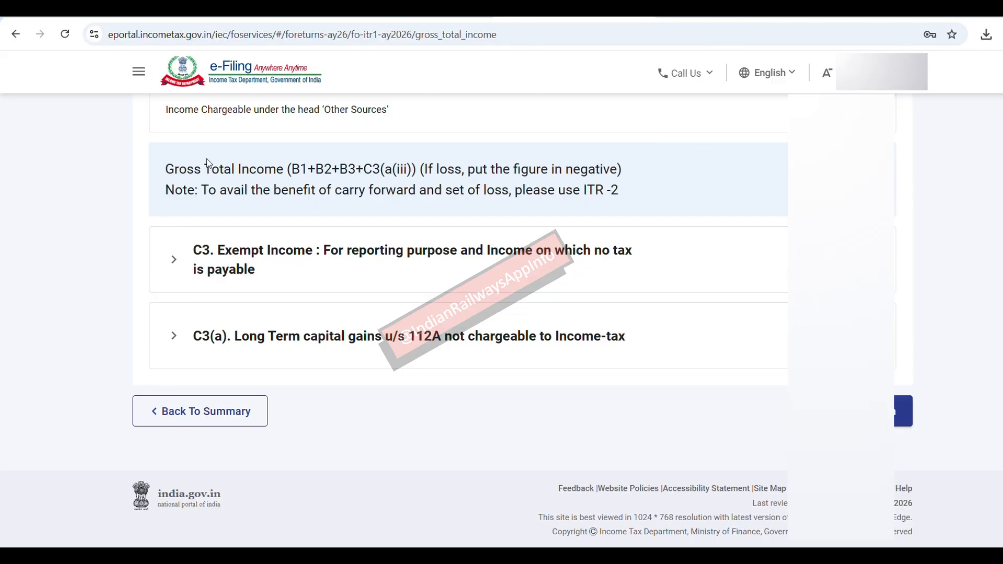
left_click_drag(175, 169, 408, 205)
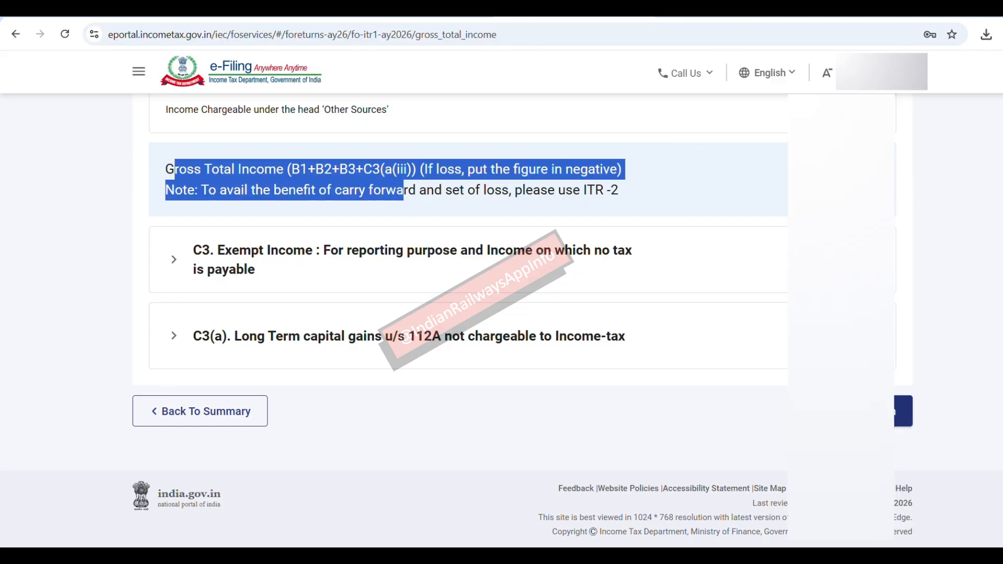
left_click(874, 411)
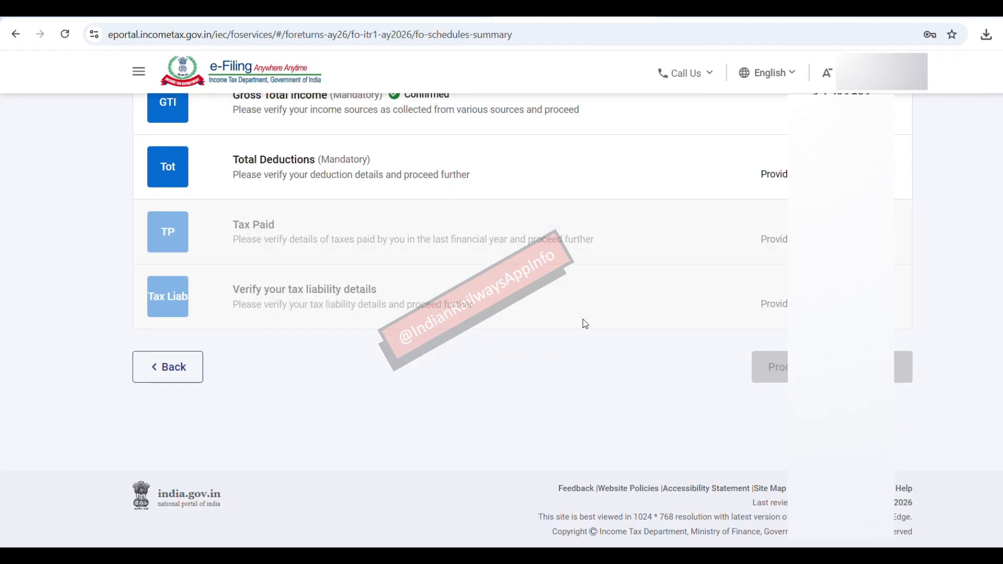
Open the Total Deductions section, check the 80CCD(2), 80CCH and other deduction entries, and confirm it.
scroll(669, 275, "up", 3)
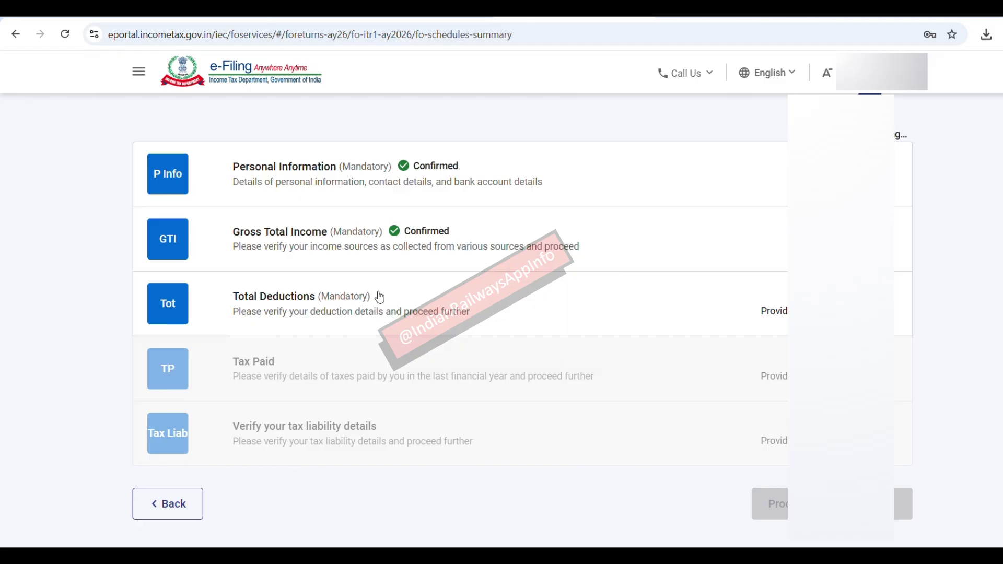
left_click(297, 303)
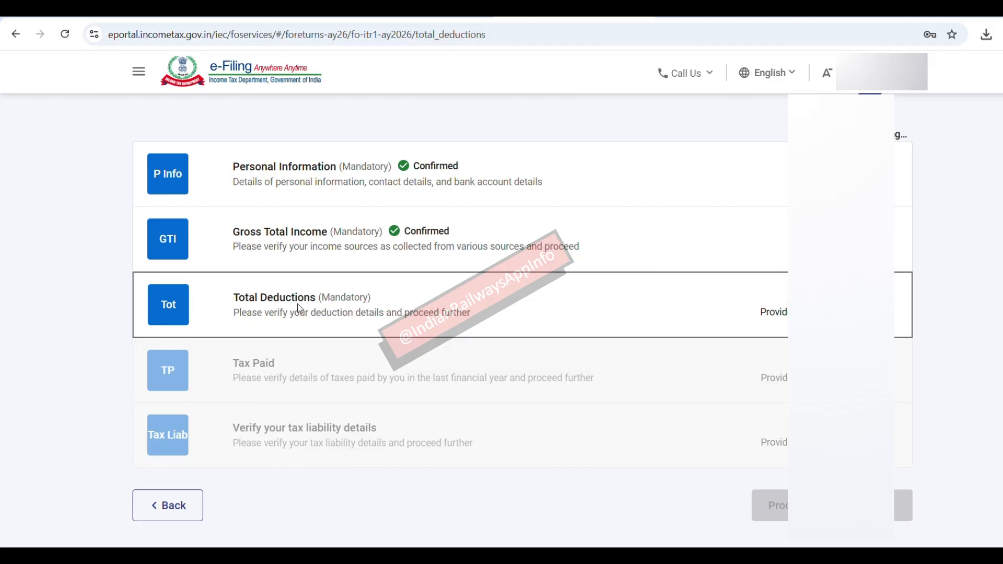
scroll(300, 308, "up", 3)
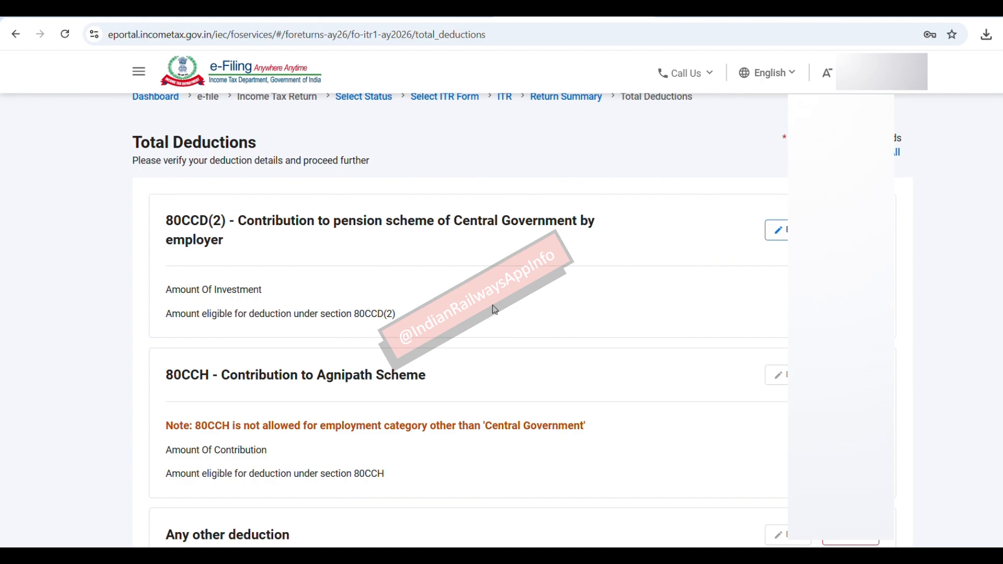
scroll(495, 309, "down", 6)
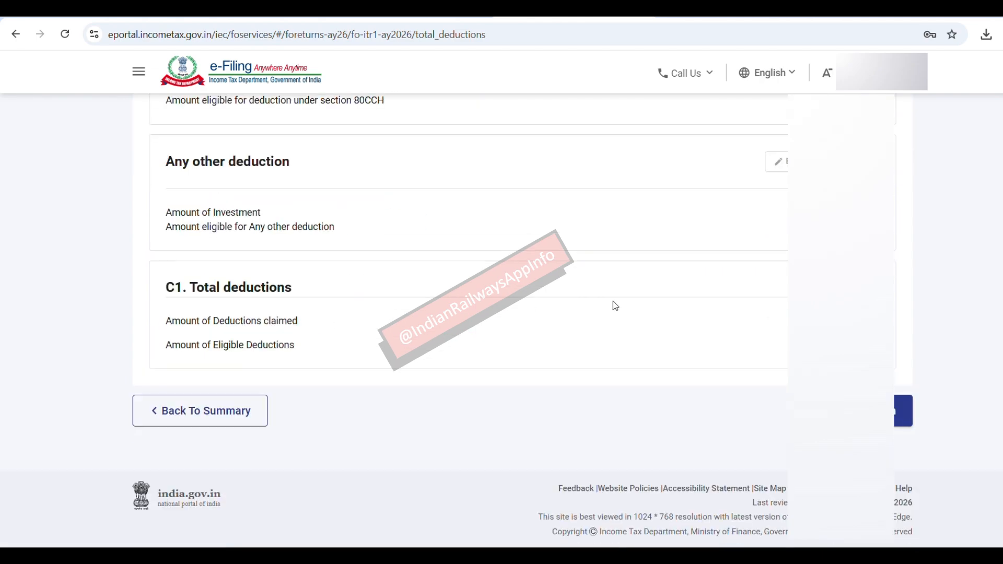
left_click(904, 411)
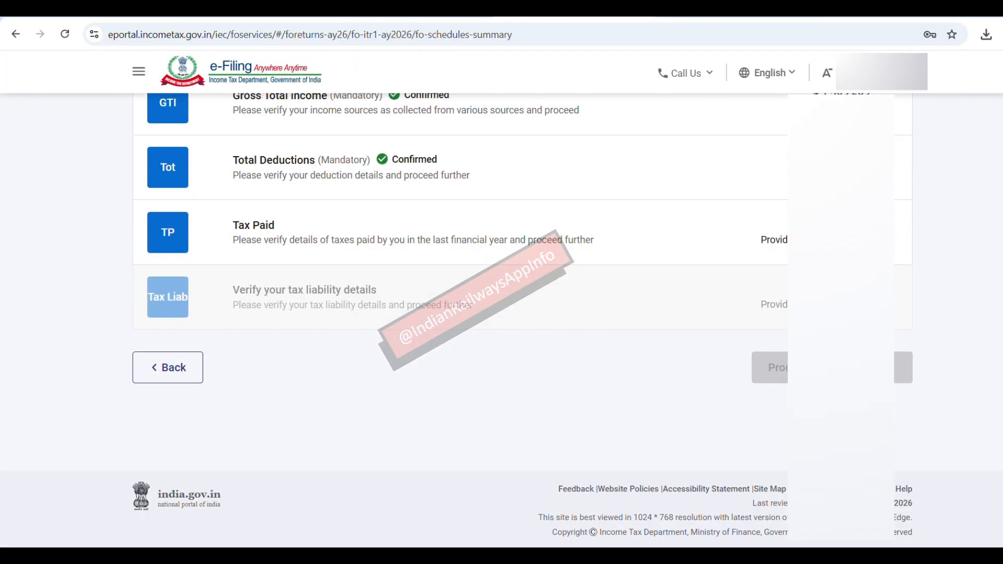
Open the Tax Paid section, check the TDS schedules and the total taxes paid, and confirm it.
left_click(582, 235)
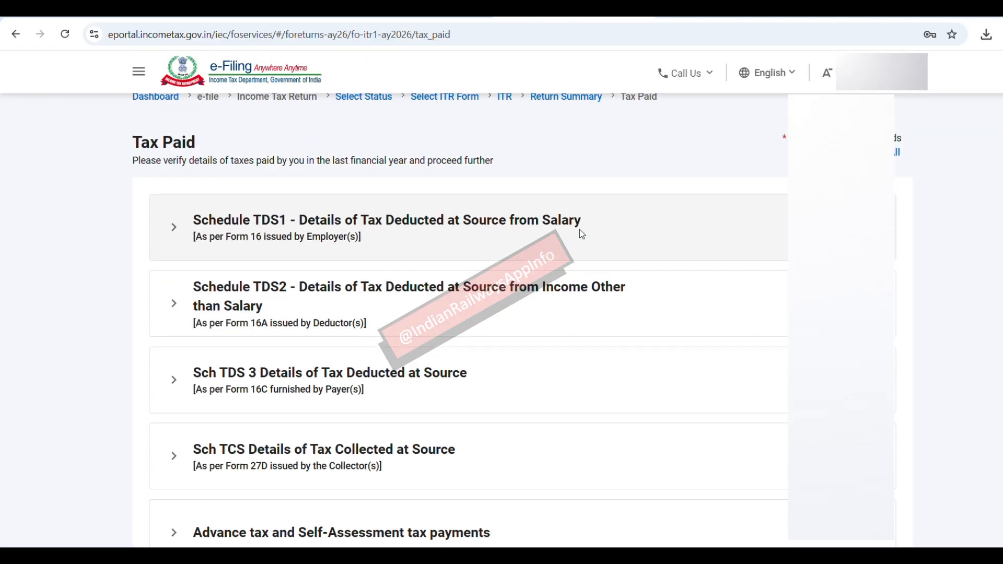
scroll(581, 235, "down", 3)
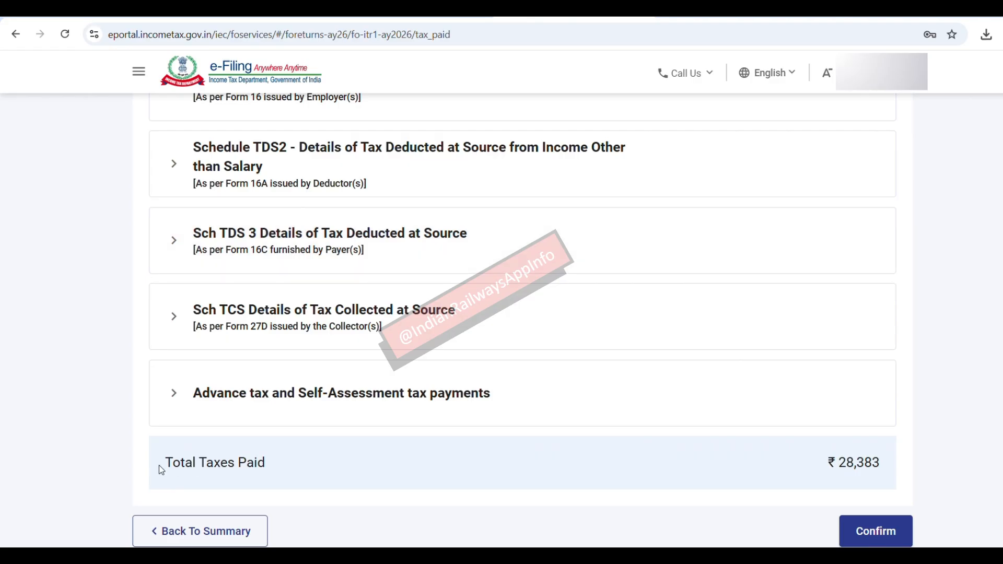
left_click_drag(159, 465, 544, 473)
left_click_drag(813, 451, 912, 460)
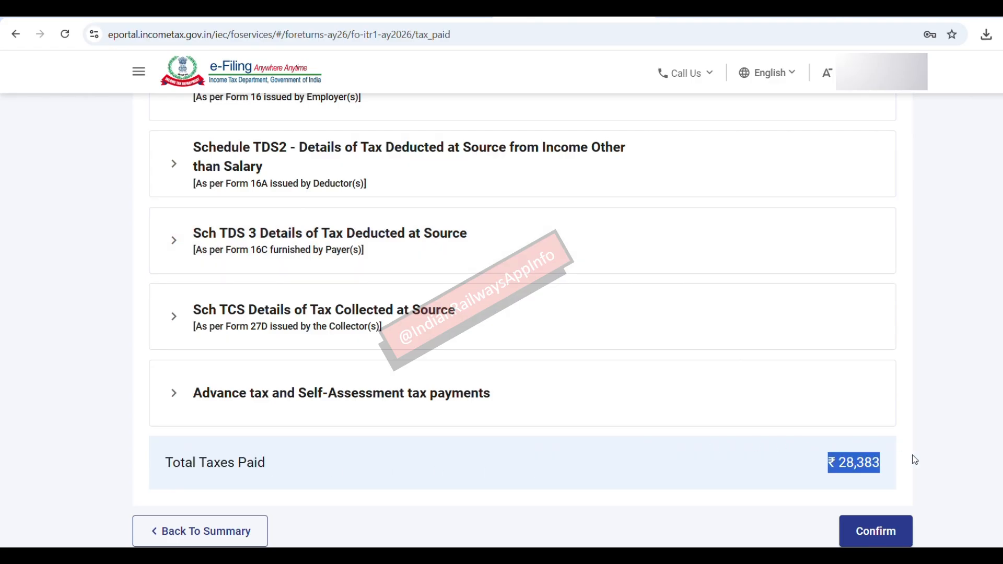
left_click(865, 543)
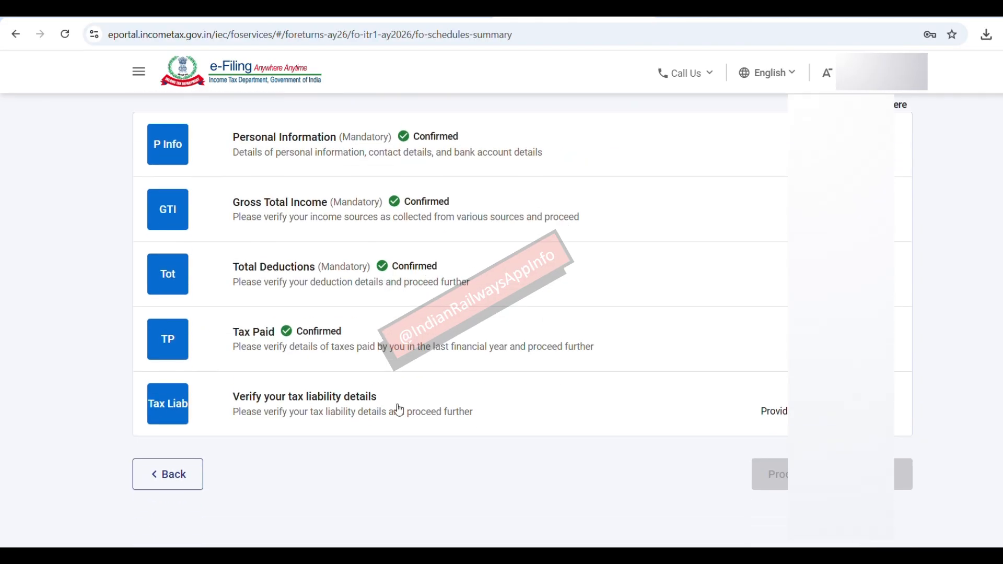
Open the tax liability verification and check the gross total income, total deductions and total income under Computation of Income.
left_click(372, 411)
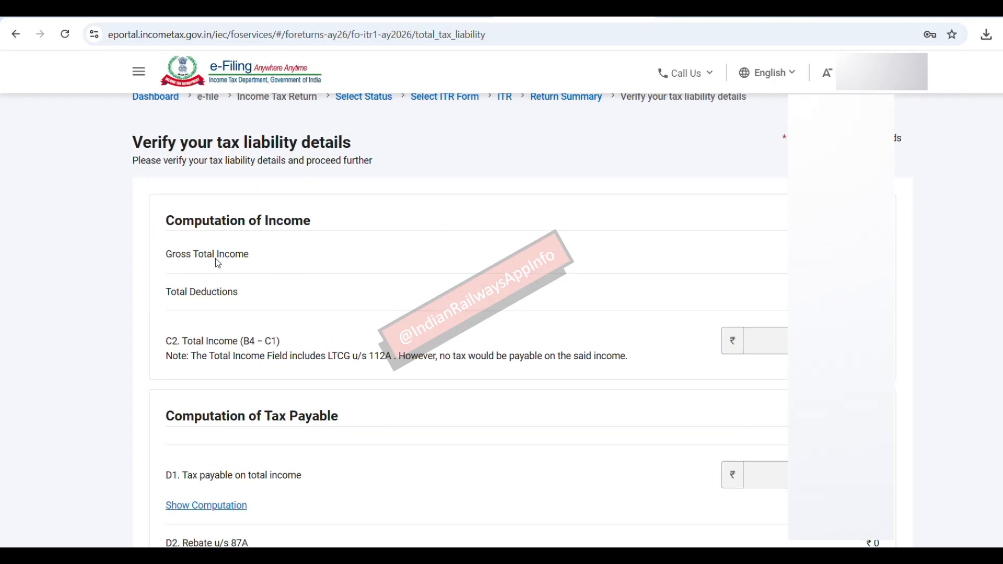
left_click_drag(175, 258, 262, 260)
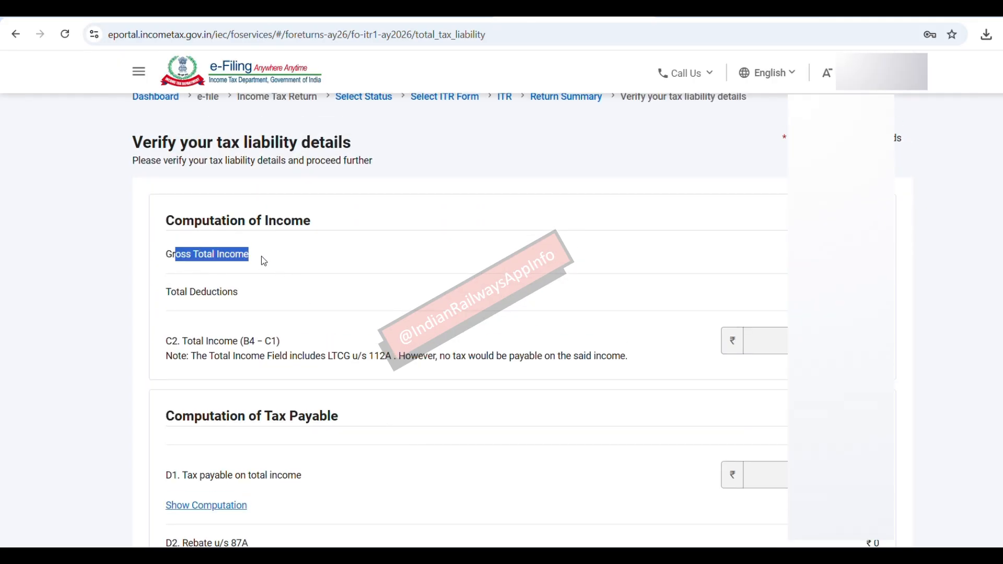
left_click(177, 293)
left_click_drag(178, 293, 260, 294)
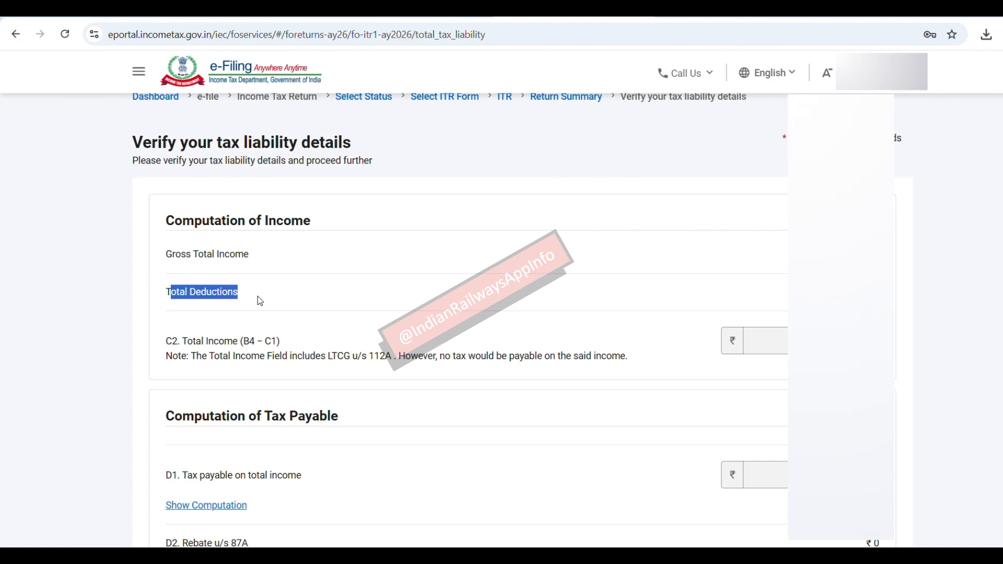
left_click_drag(180, 341, 302, 367)
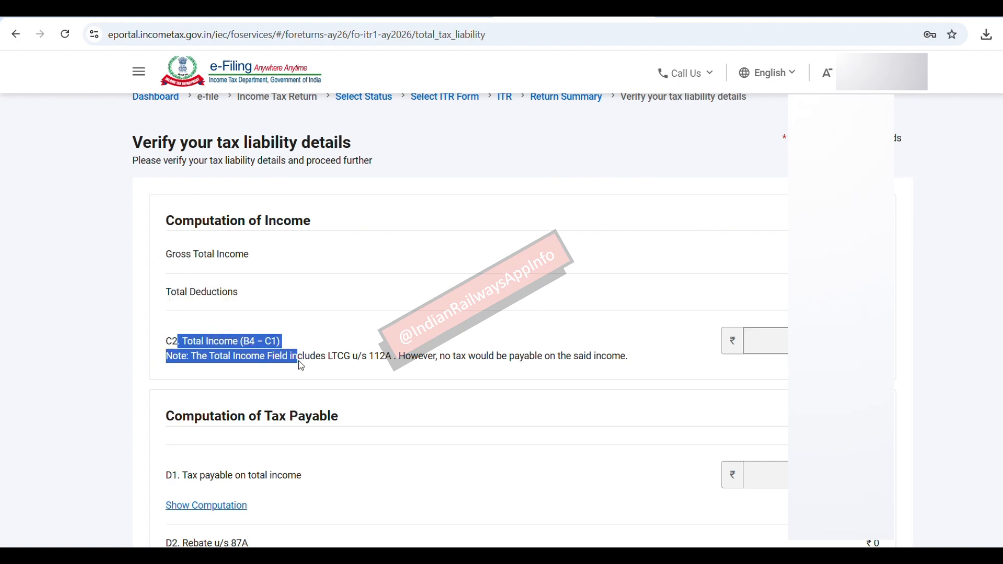
scroll(301, 366, "down", 1)
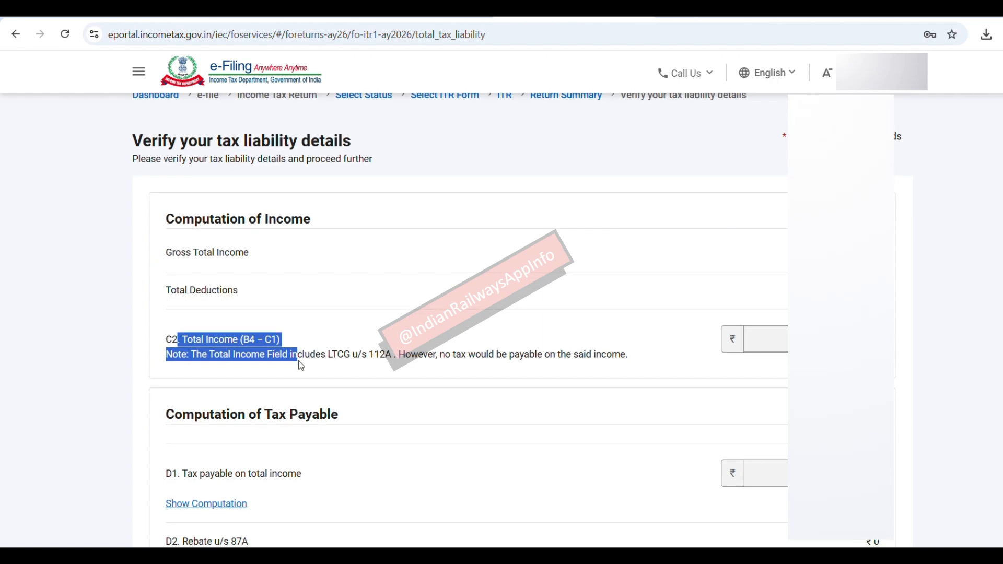
Check the tax payable on total income, the rebate u/s 87A and the tax payable after rebate.
scroll(302, 367, "down", 5)
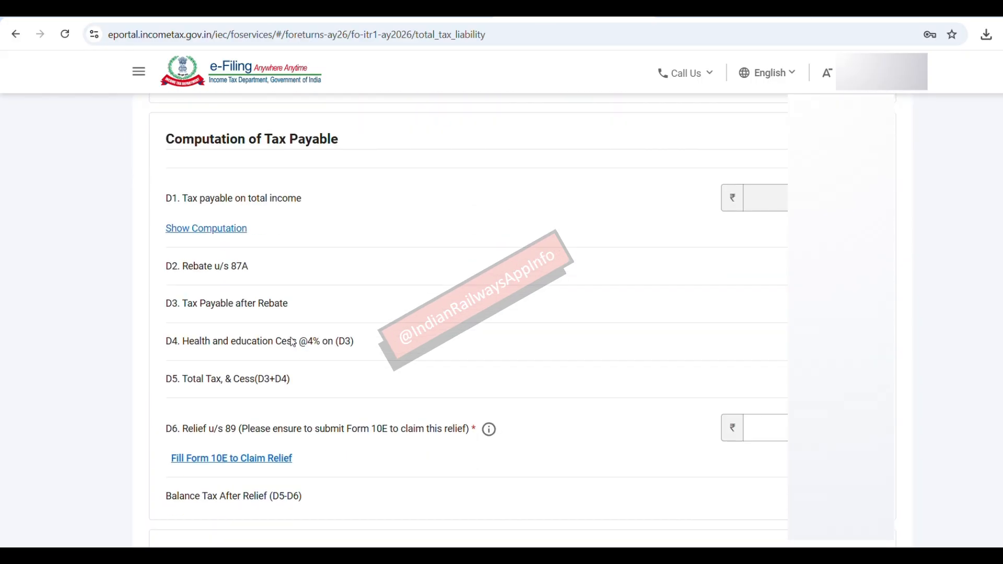
left_click_drag(178, 199, 310, 198)
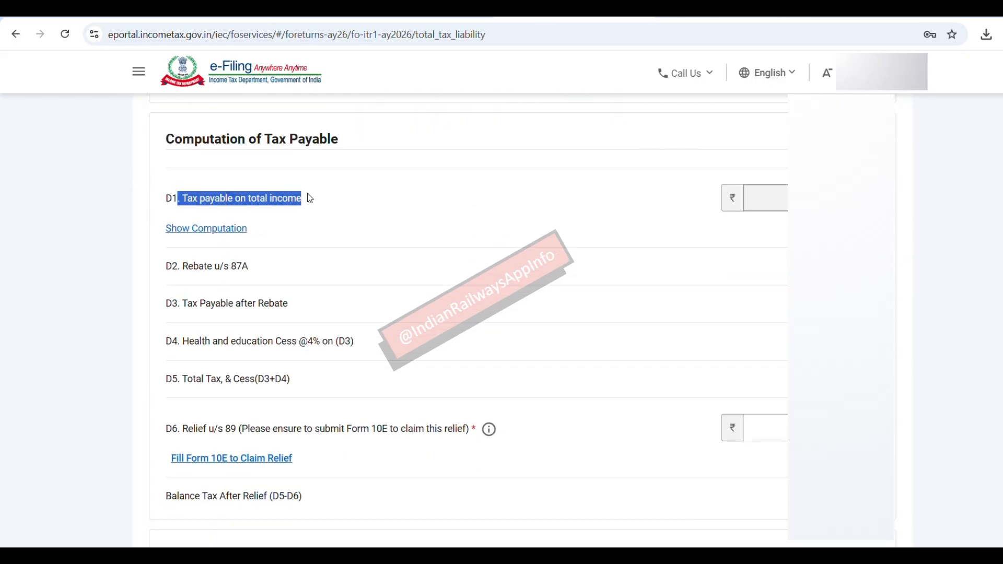
left_click_drag(181, 268, 282, 277)
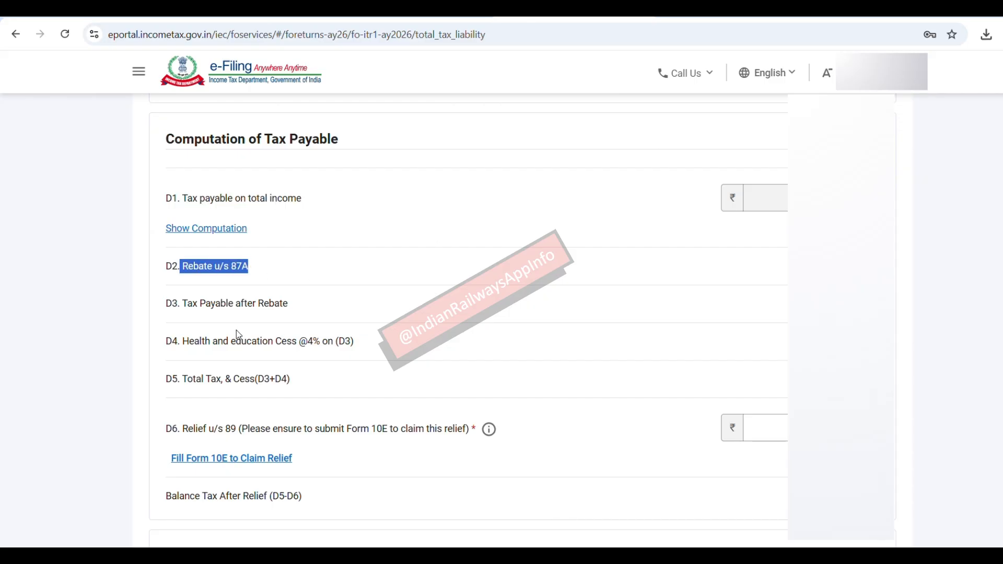
left_click_drag(187, 312, 314, 310)
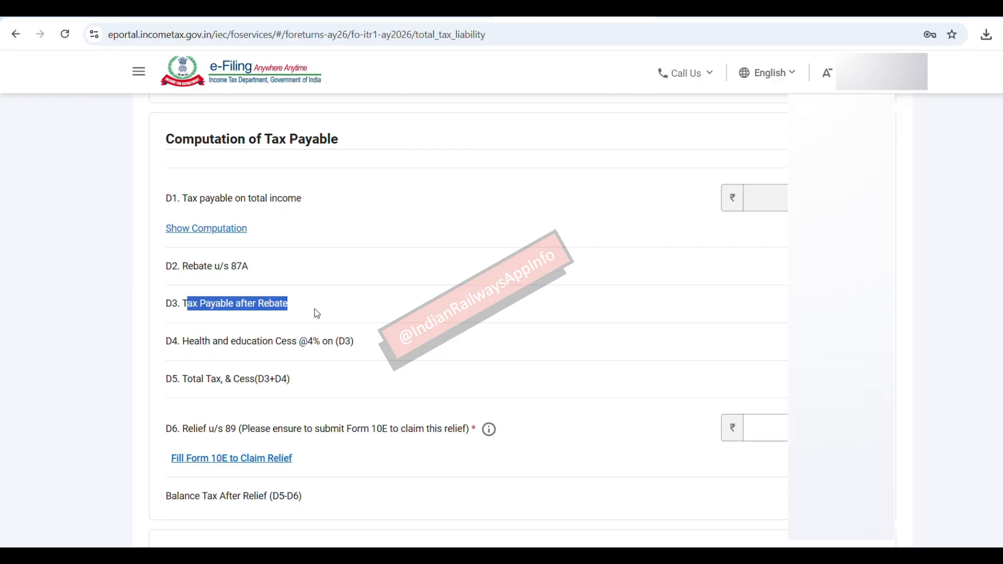
Check the interest u/s 234A, 234B and 234C and the total interest and fee payable under Total Interest and Fee.
scroll(316, 310, "down", 8)
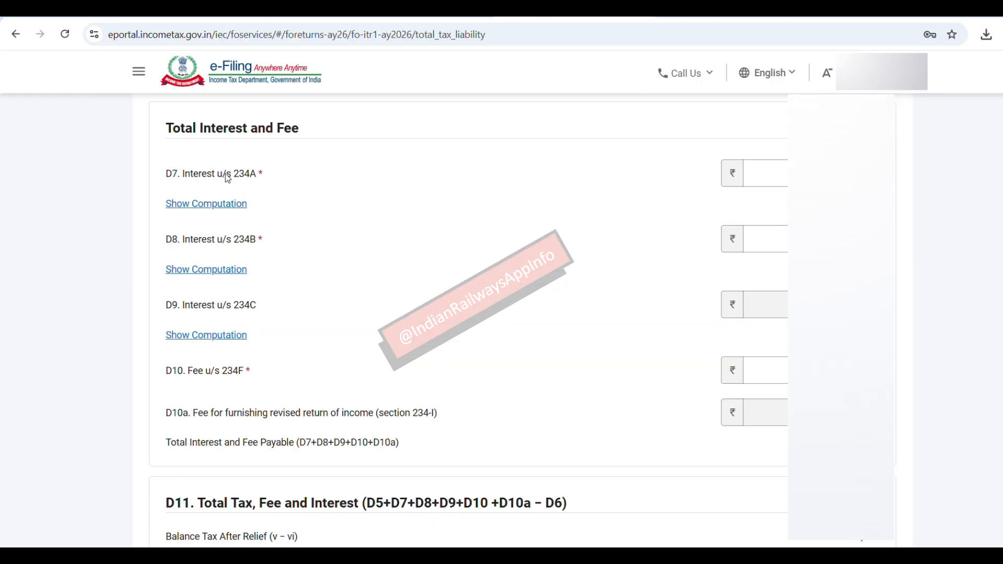
left_click_drag(158, 130, 370, 141)
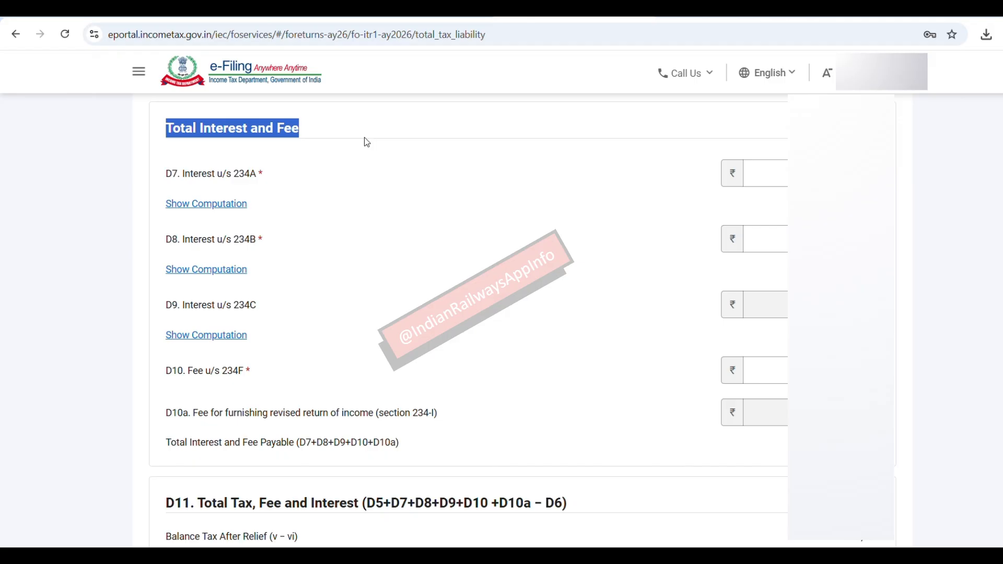
left_click_drag(181, 239, 269, 245)
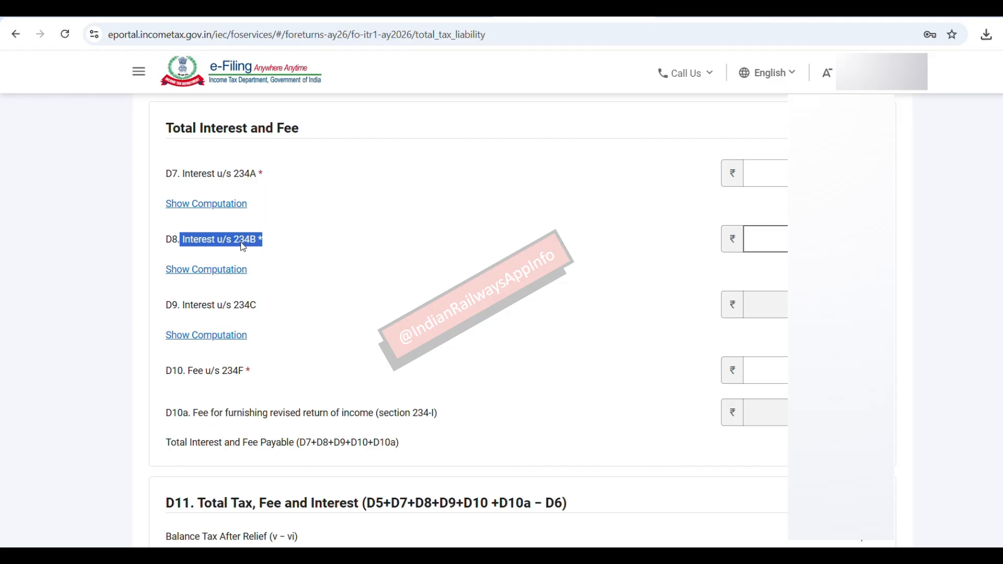
left_click_drag(228, 306, 270, 307)
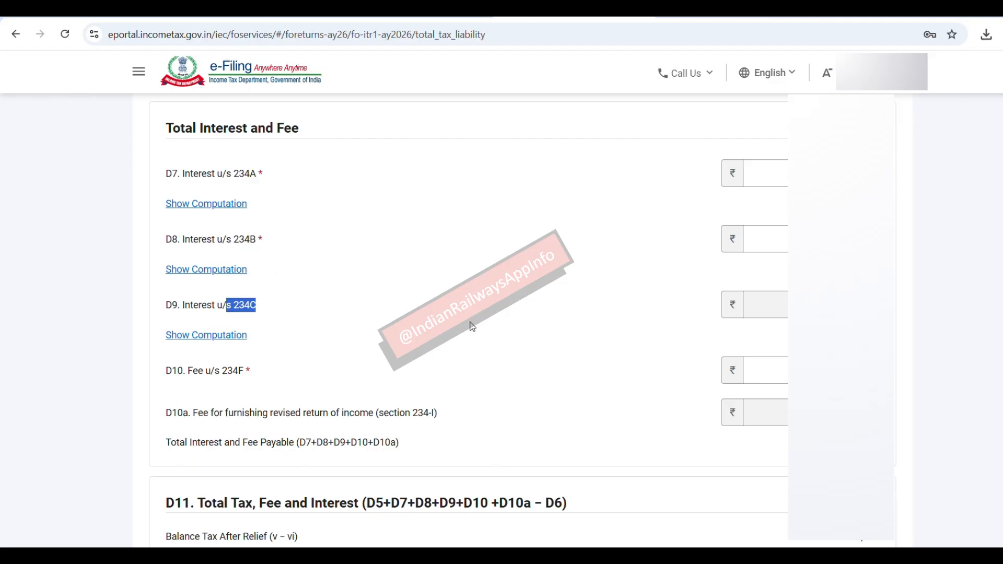
left_click_drag(169, 444, 438, 443)
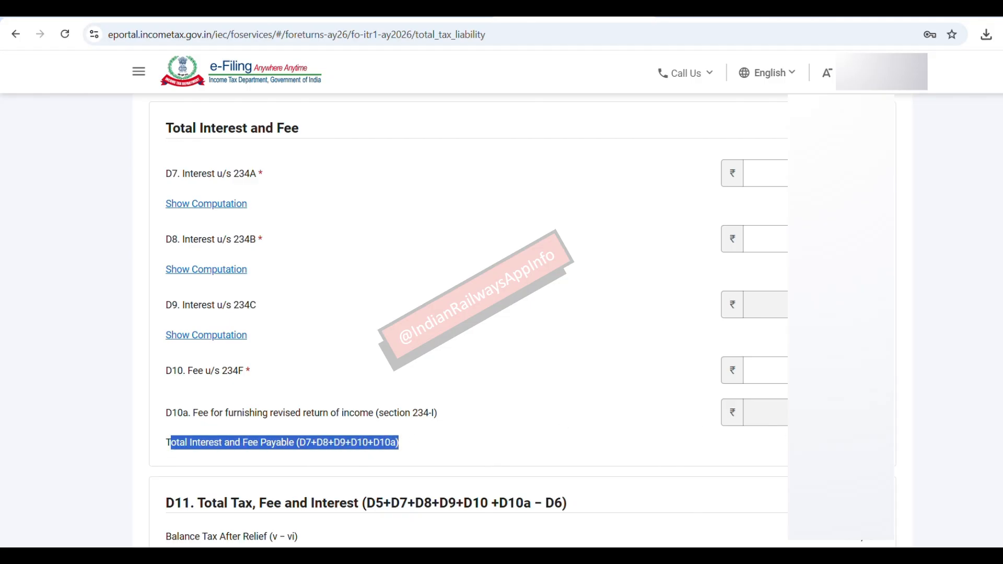
left_click(857, 442)
Check the D11 total tax, fee and interest, and confirm the tax liability details.
scroll(470, 313, "down", 5)
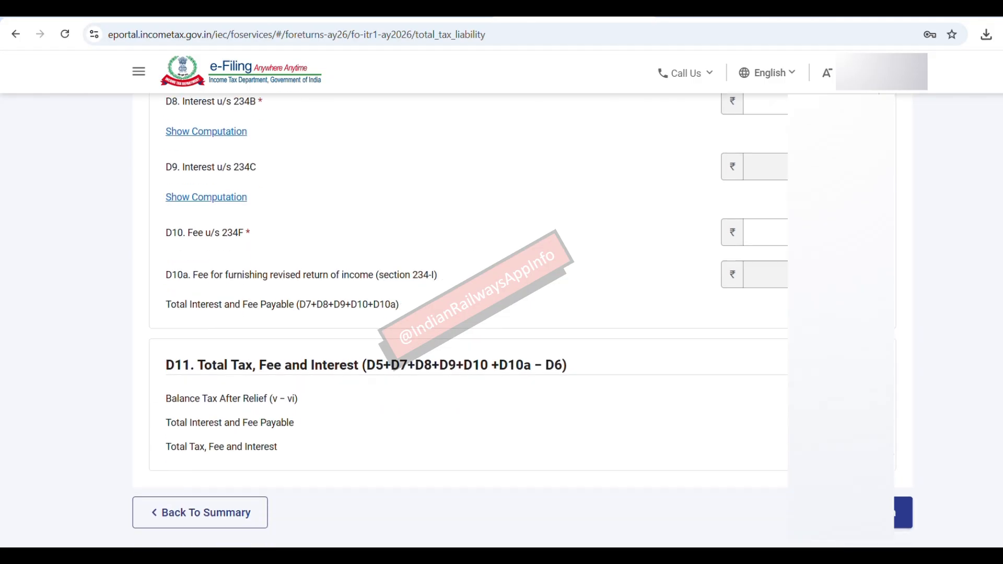
left_click_drag(205, 267, 355, 269)
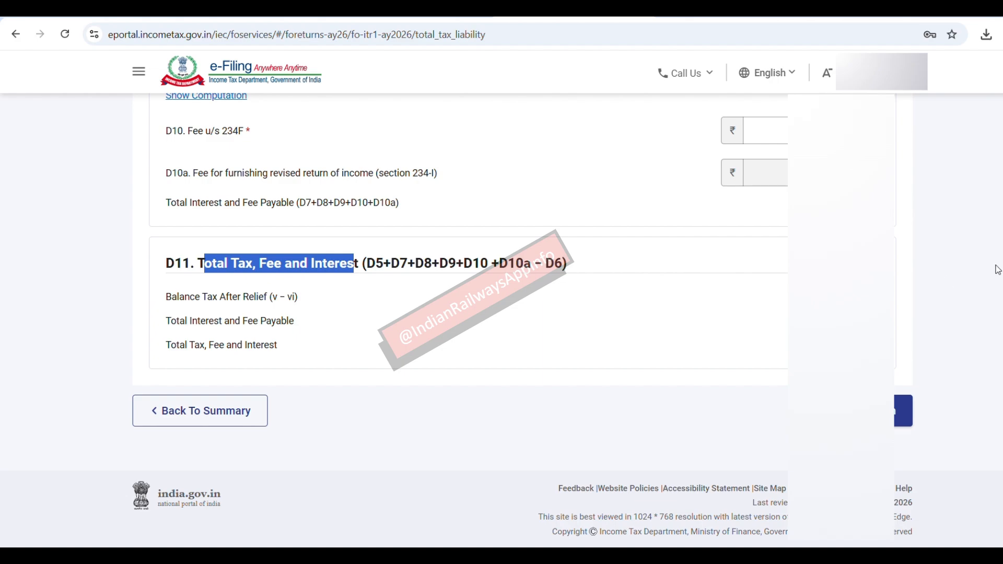
left_click(902, 412)
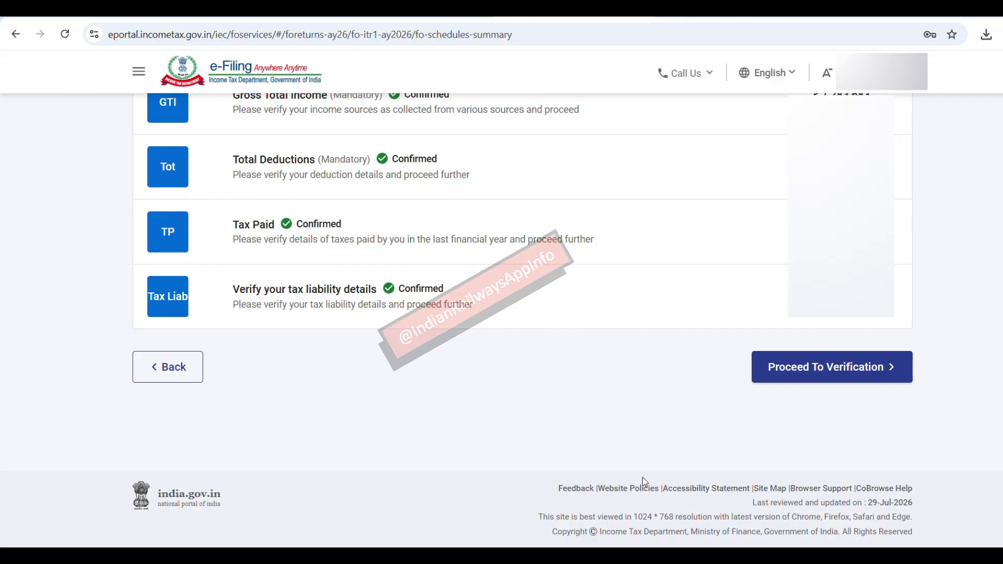
Proceed to verification and check the tax summary down to the Amount Payable/Refund section.
left_click(818, 366)
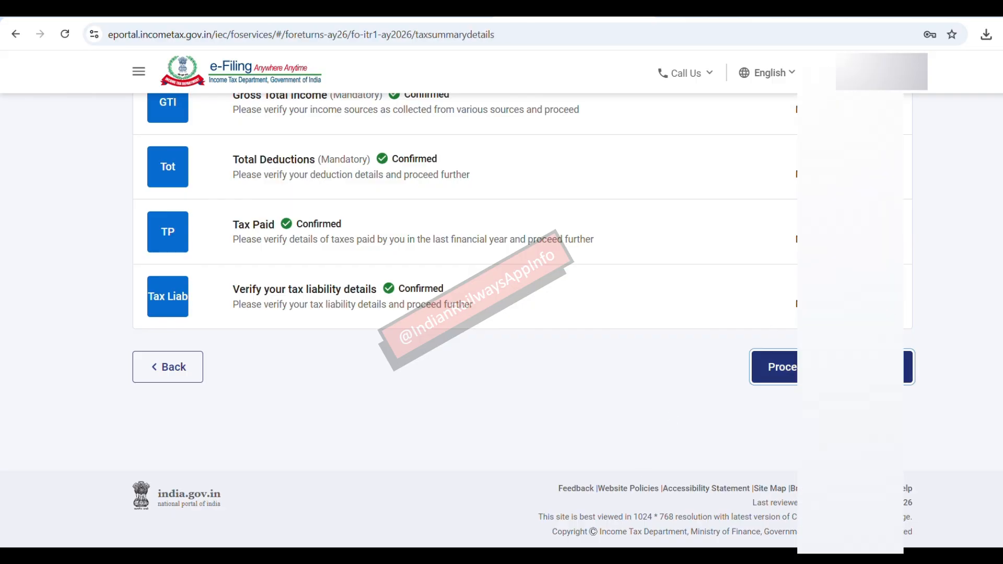
scroll(905, 423, "down", 7)
scroll(905, 424, "down", 10)
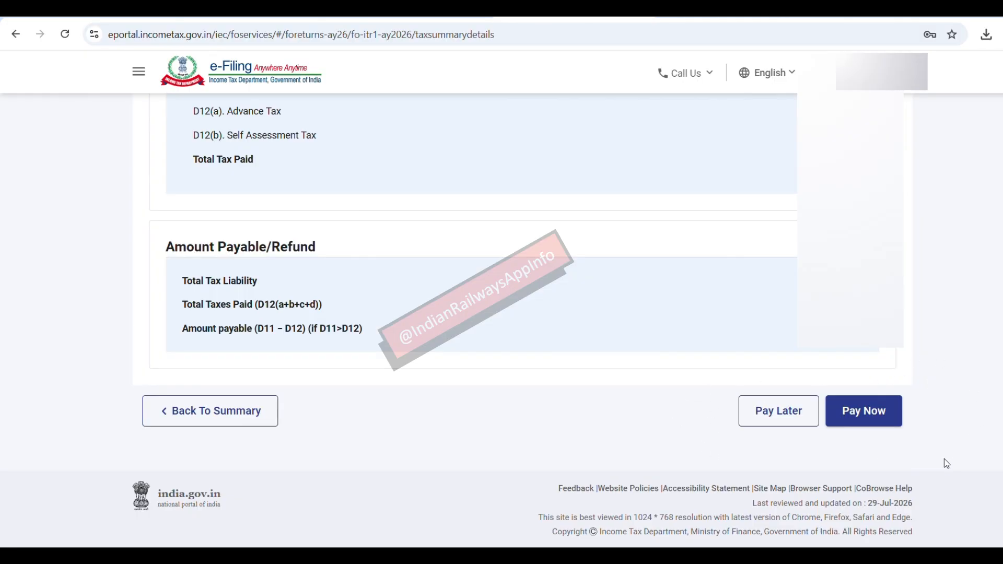
Choose to pay the tax now, read the e-Pay Tax notice about challan number and BSR code details, and cancel the redirection.
left_click(888, 414)
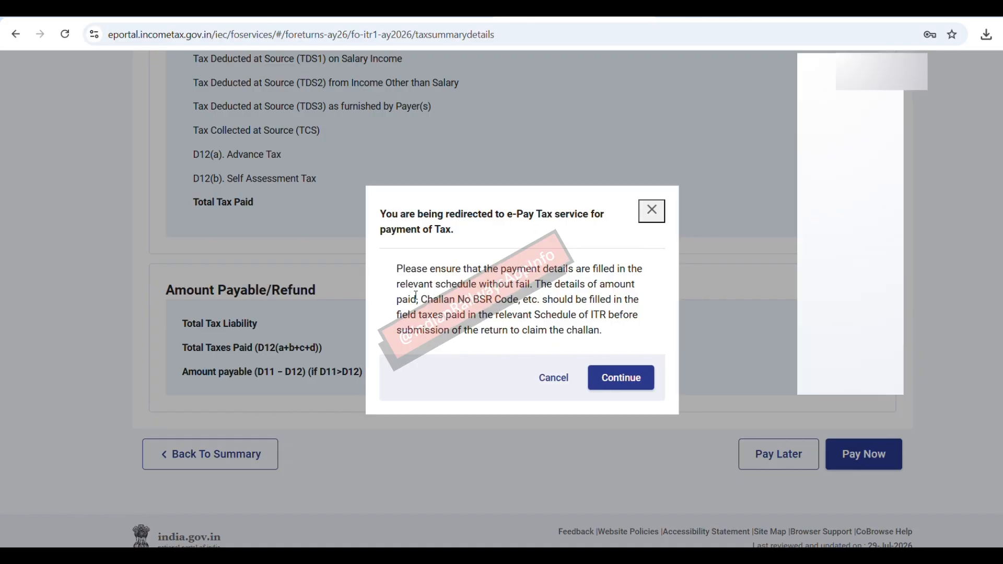
left_click_drag(411, 299, 580, 302)
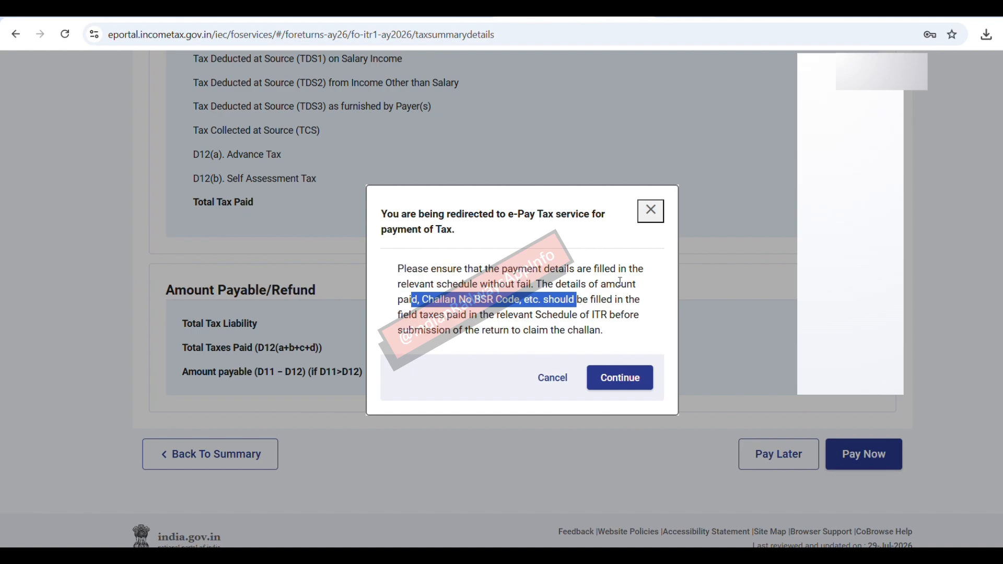
left_click(564, 382)
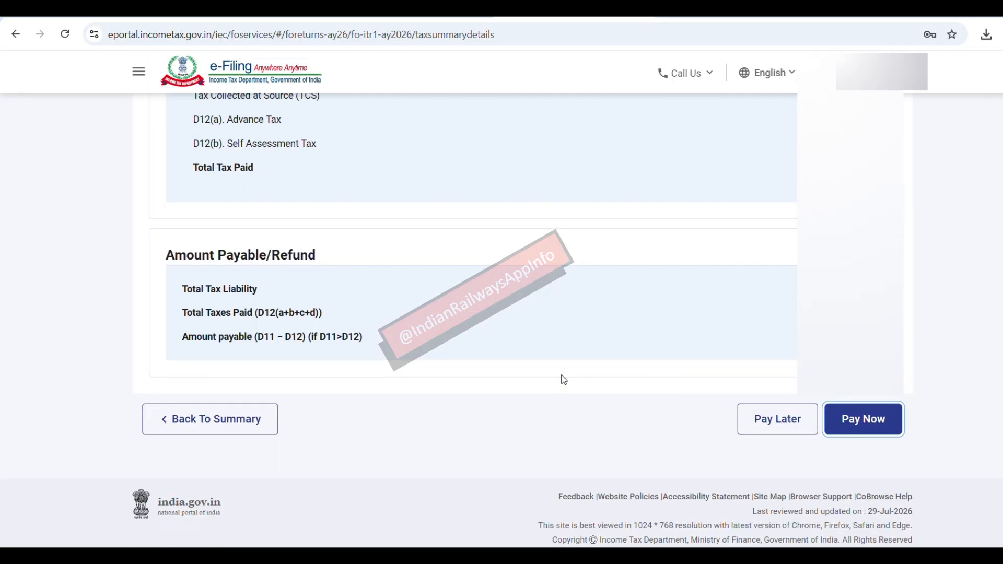
Go back to the return summary and reopen the Tax Paid section at the advance tax and self-assessment tax payments.
left_click(217, 434)
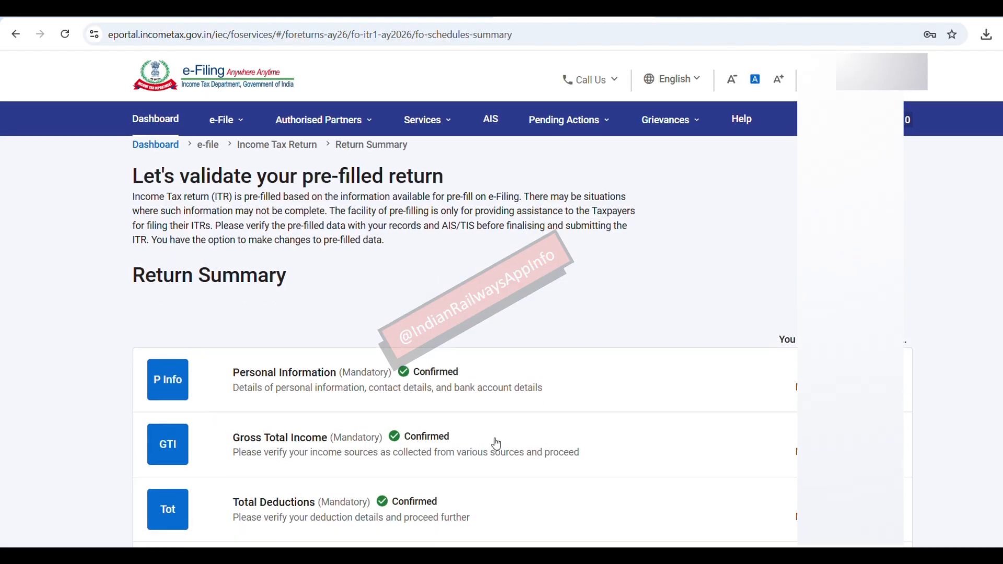
scroll(495, 443, "down", 6)
scroll(486, 442, "down", 1)
scroll(338, 353, "up", 1)
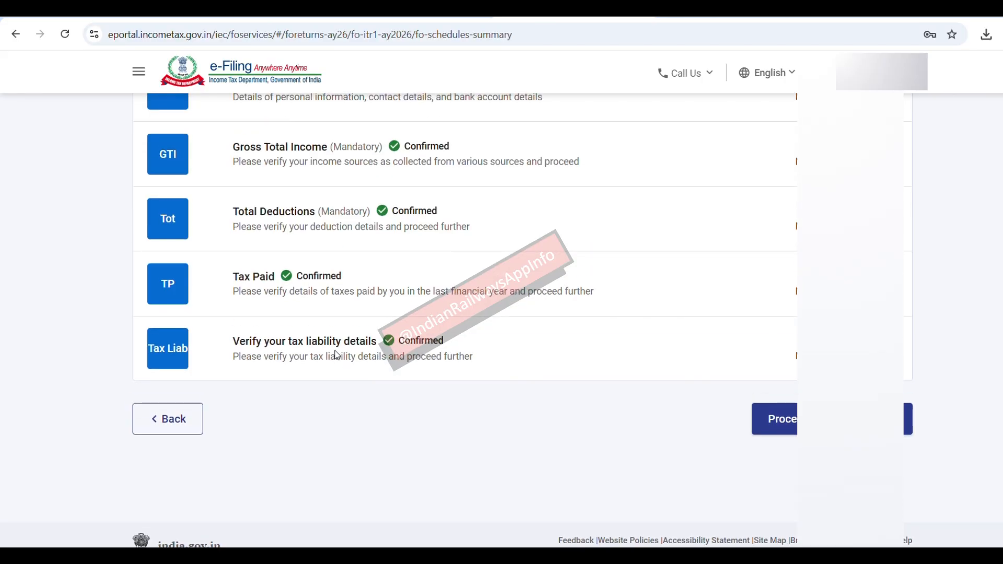
left_click(241, 284)
scroll(308, 369, "down", 2)
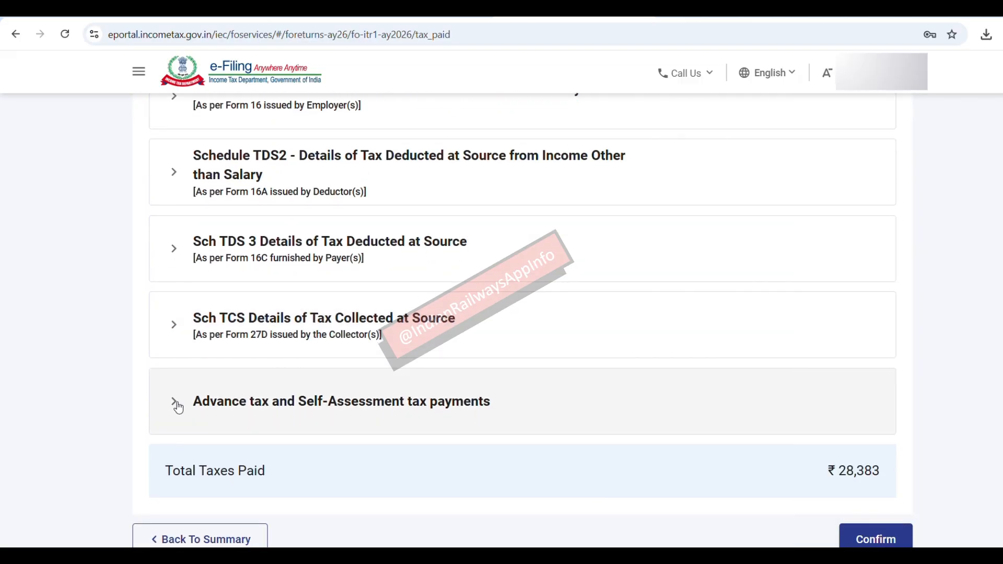
Open a new advance and self-assessment tax payment entry, check its BSR code, deposit date, challan and tax paid fields, and leave it unsaved.
left_click(175, 402)
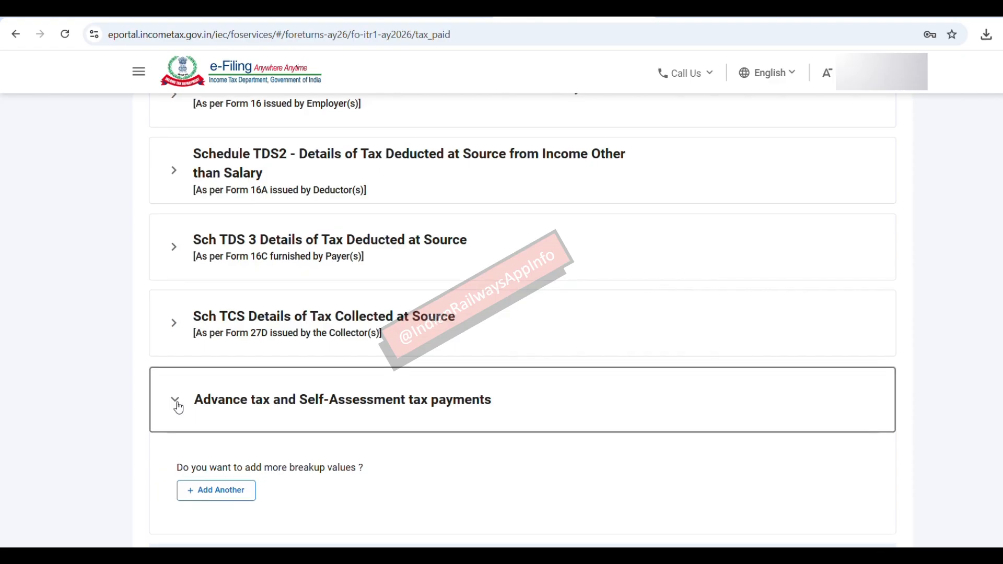
left_click(210, 444)
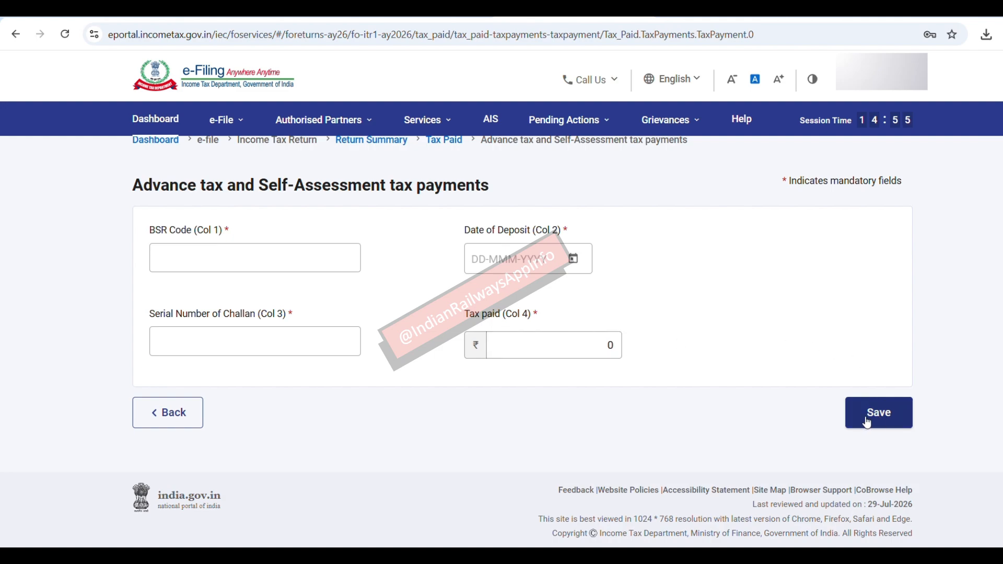
left_click(176, 413)
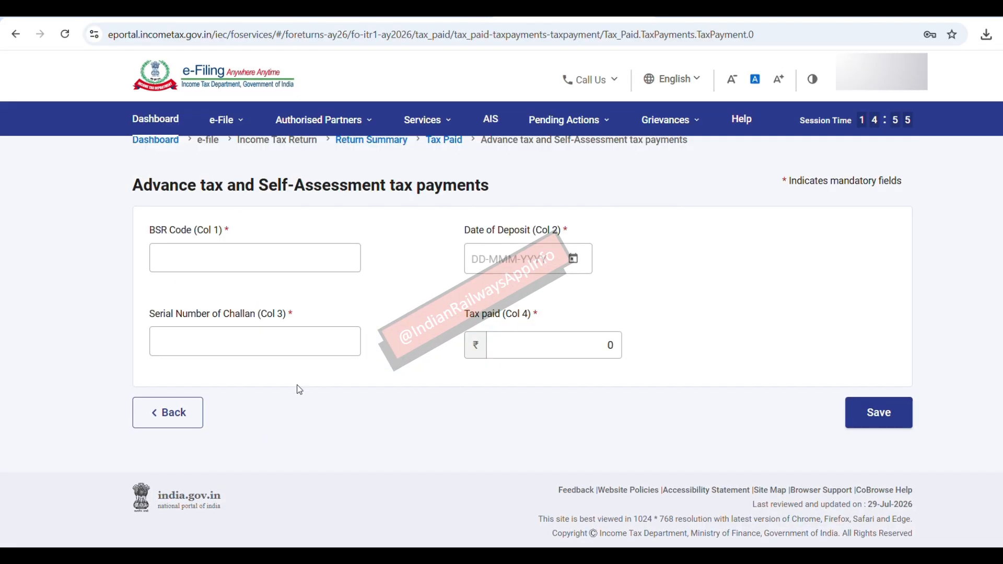
left_click(175, 412)
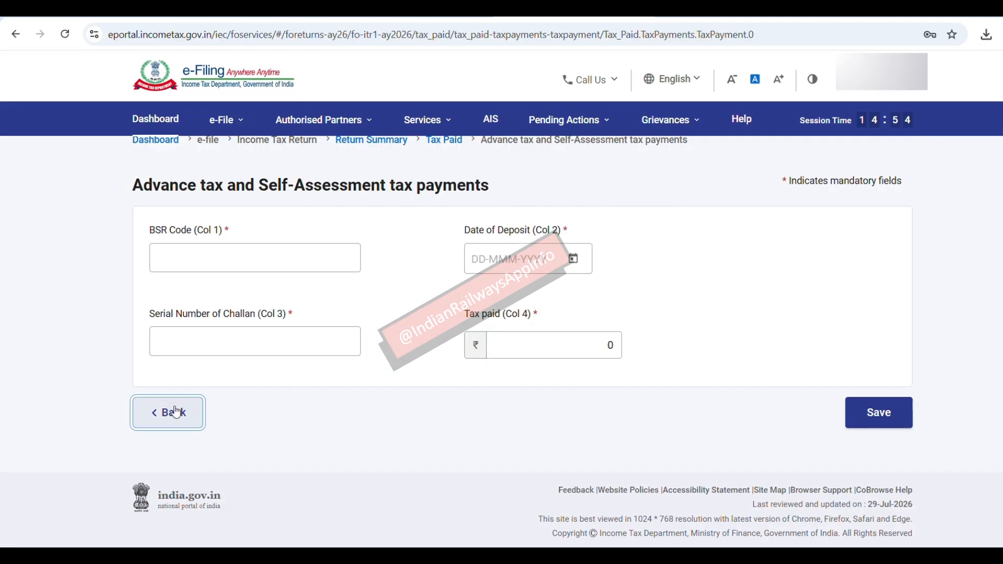